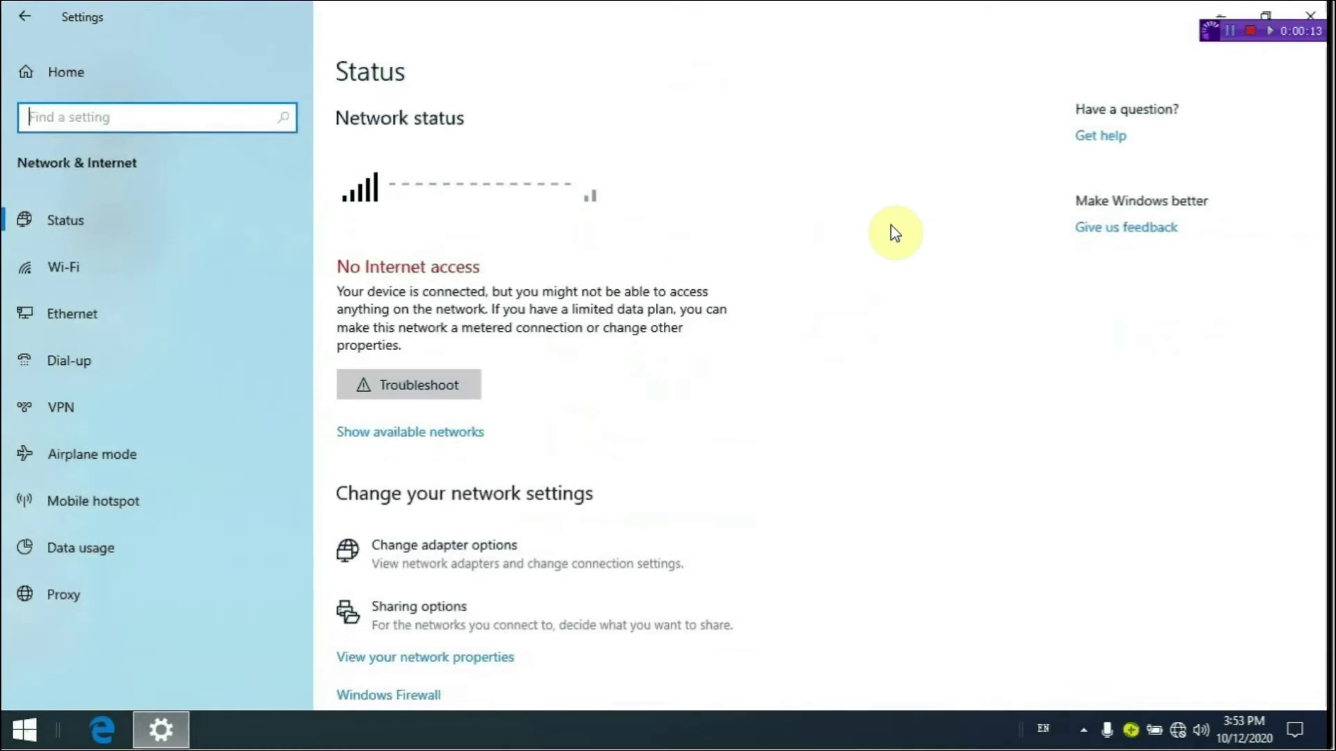
Step: Turn off WLAN in the Wi-Fi settings and minimize the settings window
{"action": "left_click", "coordinate": [227, 274]}
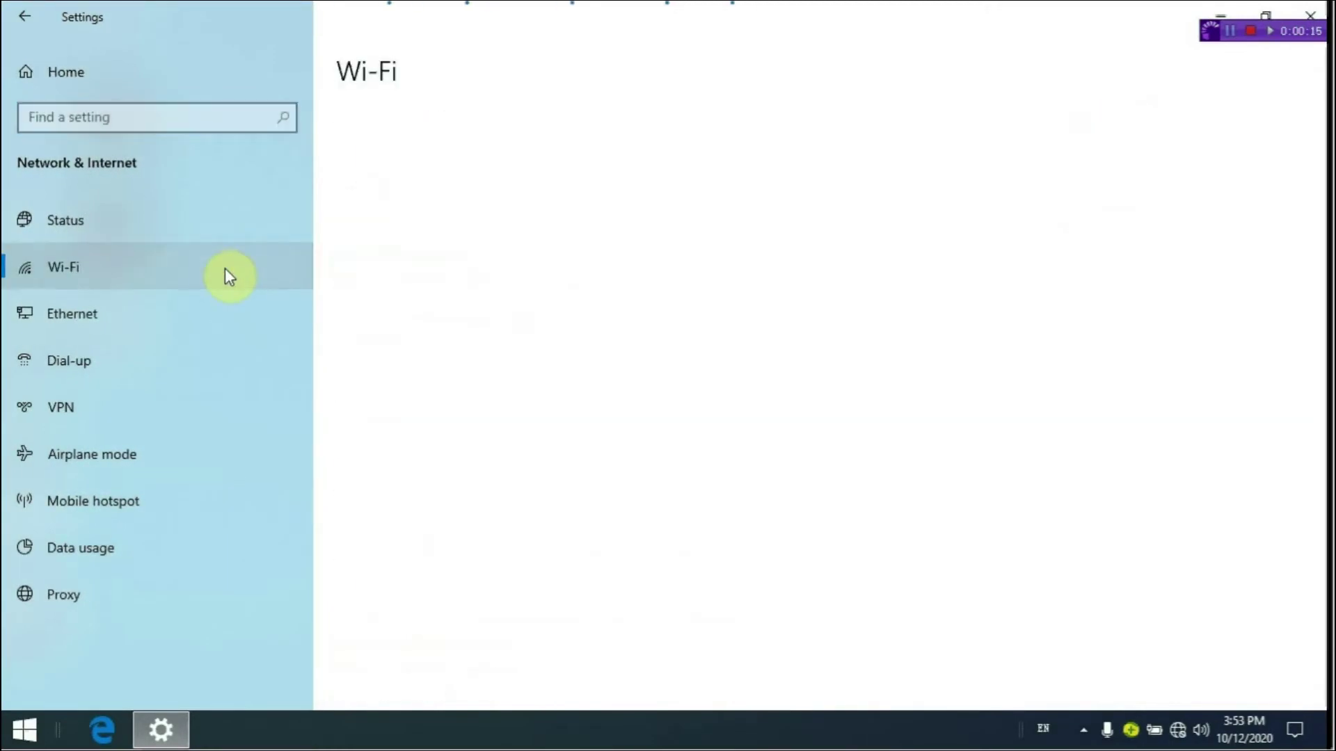
{"action": "left_click", "coordinate": [351, 147]}
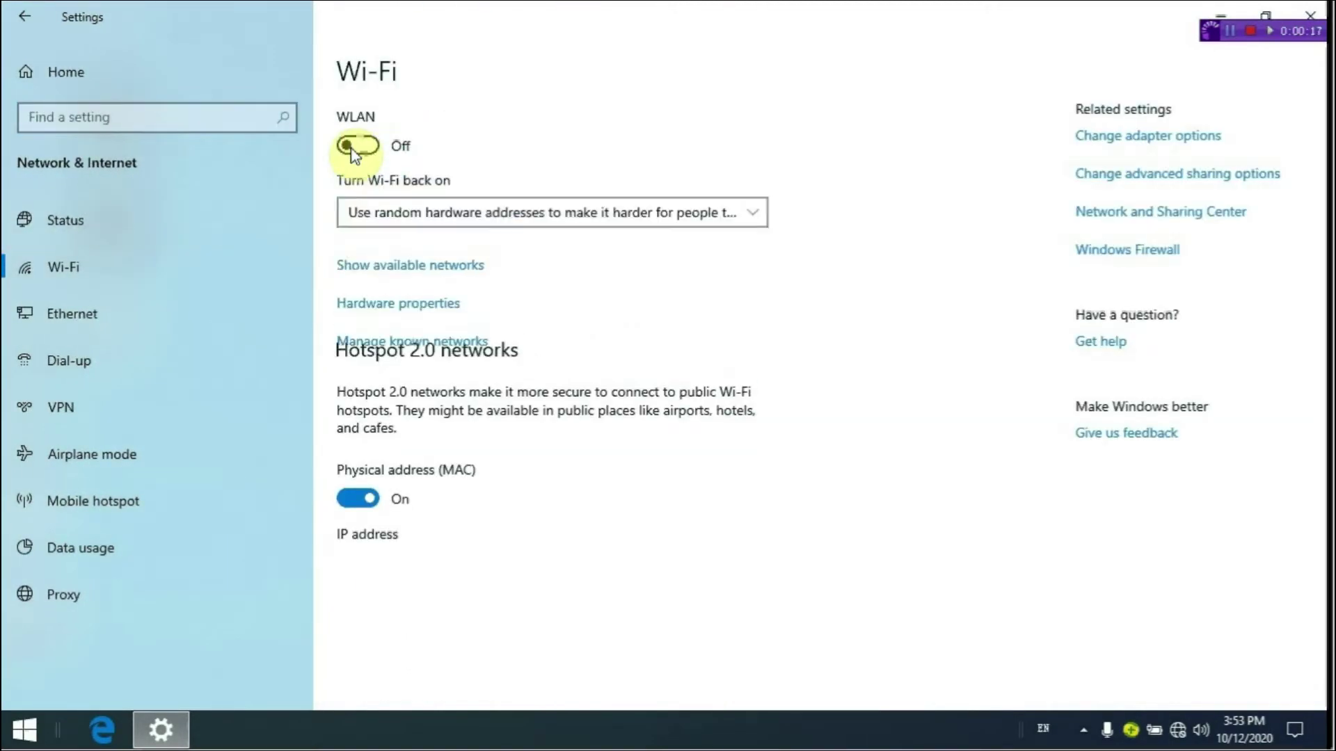
{"action": "left_click", "coordinate": [1221, 15]}
Step: Turn off Windows Defender Firewall for both private and public networks in Control Panel
{"action": "left_click", "coordinate": [24, 729]}
{"action": "left_click", "coordinate": [329, 561]}
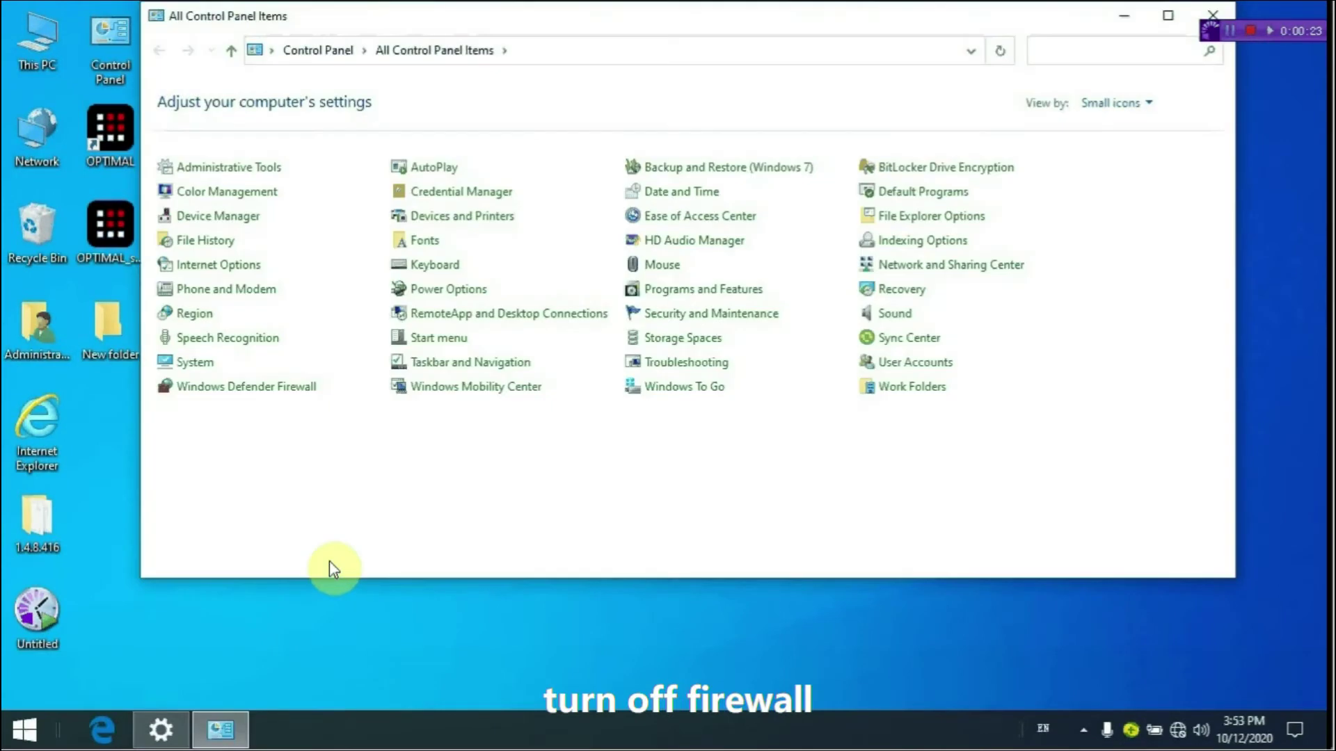
{"action": "left_click", "coordinate": [659, 392]}
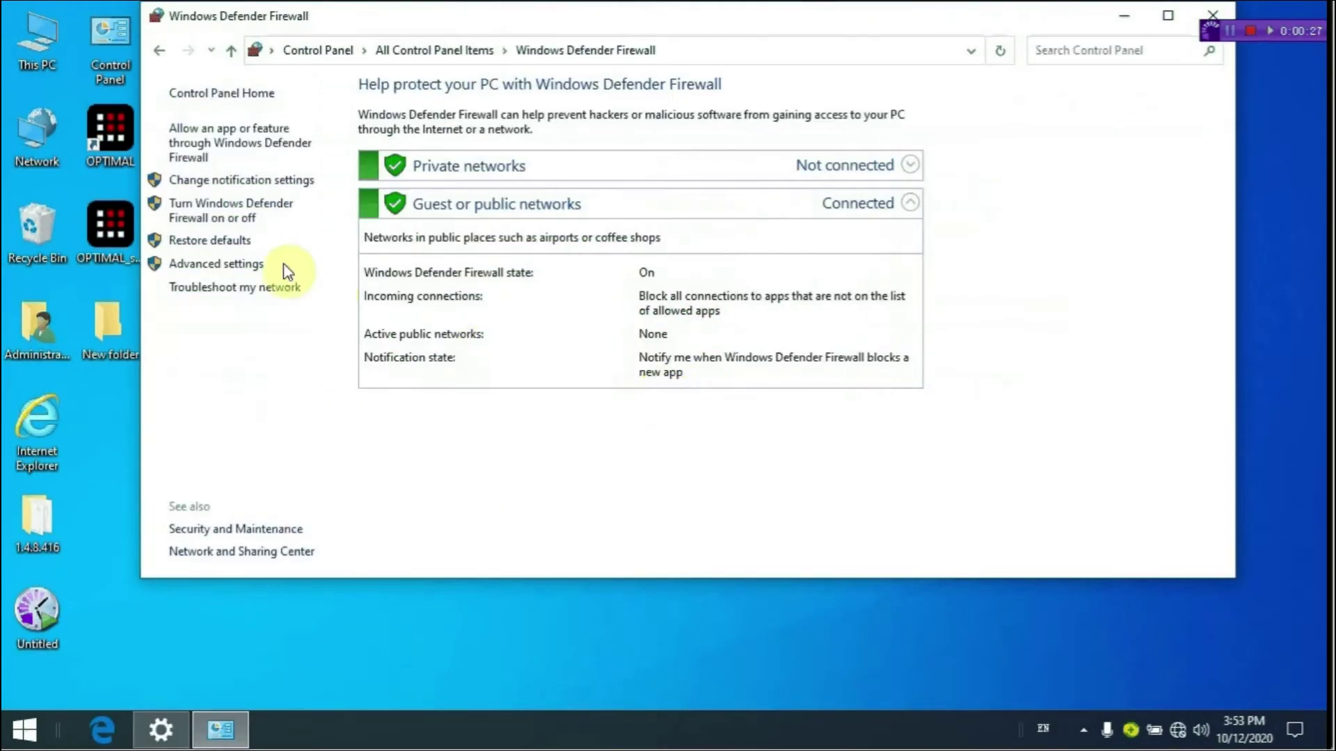
{"action": "left_click", "coordinate": [263, 210]}
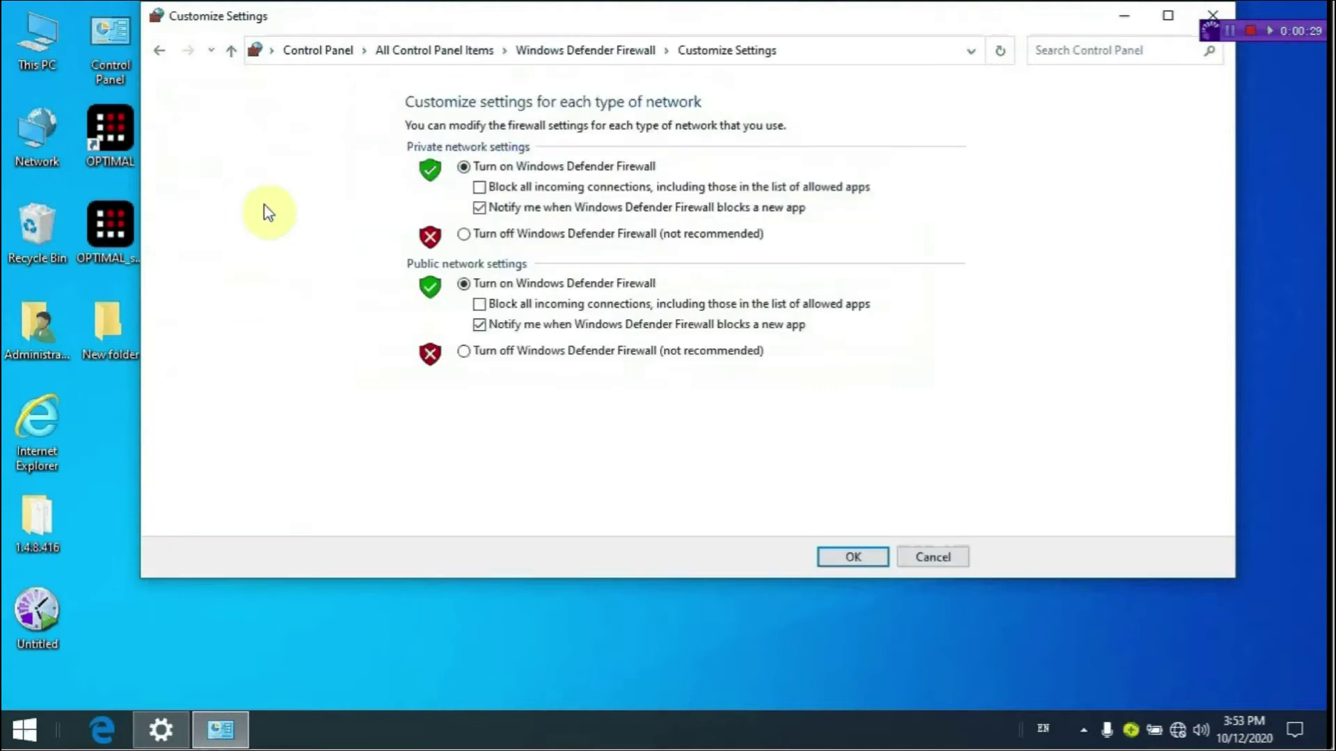
{"action": "left_click", "coordinate": [463, 235]}
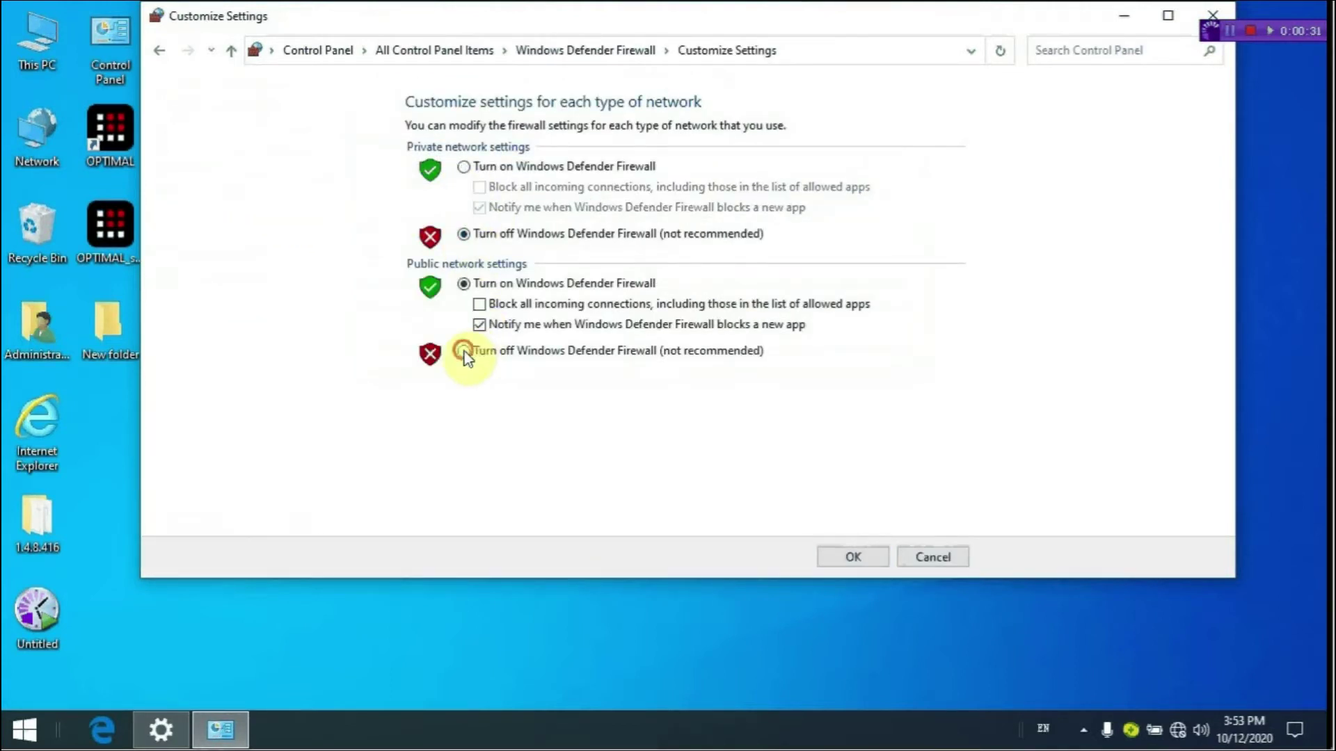
{"action": "left_click", "coordinate": [464, 351]}
{"action": "left_click", "coordinate": [840, 556]}
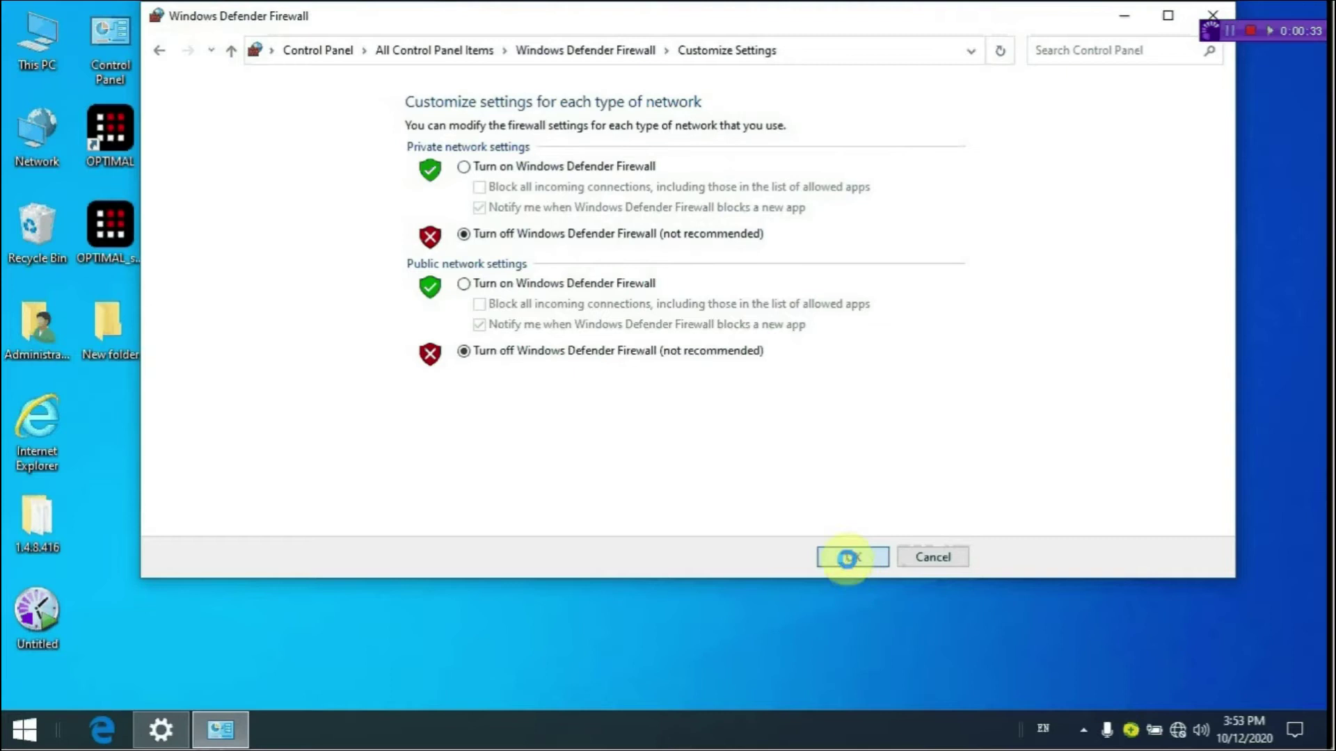
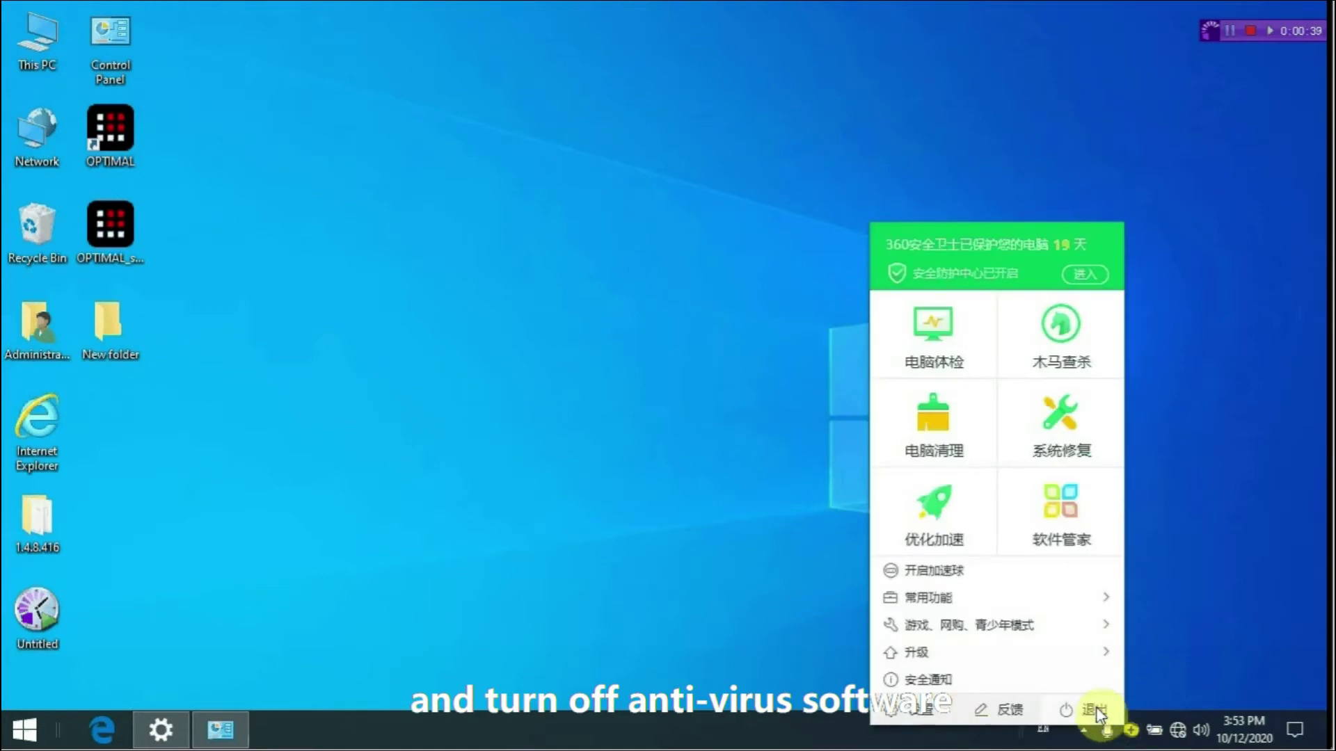
Step: Exit the 360 antivirus software and confirm that its protection should be shut down
{"action": "left_click", "coordinate": [1096, 707]}
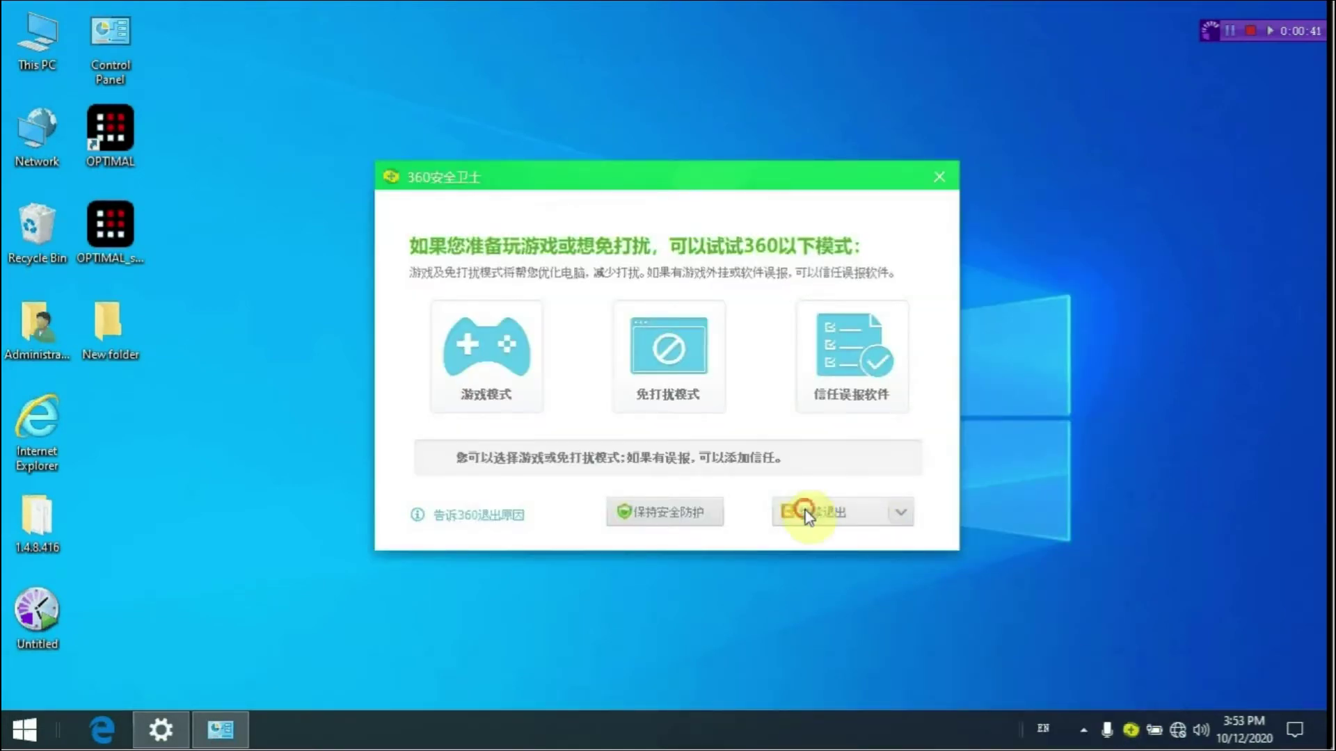
{"action": "left_click", "coordinate": [802, 513]}
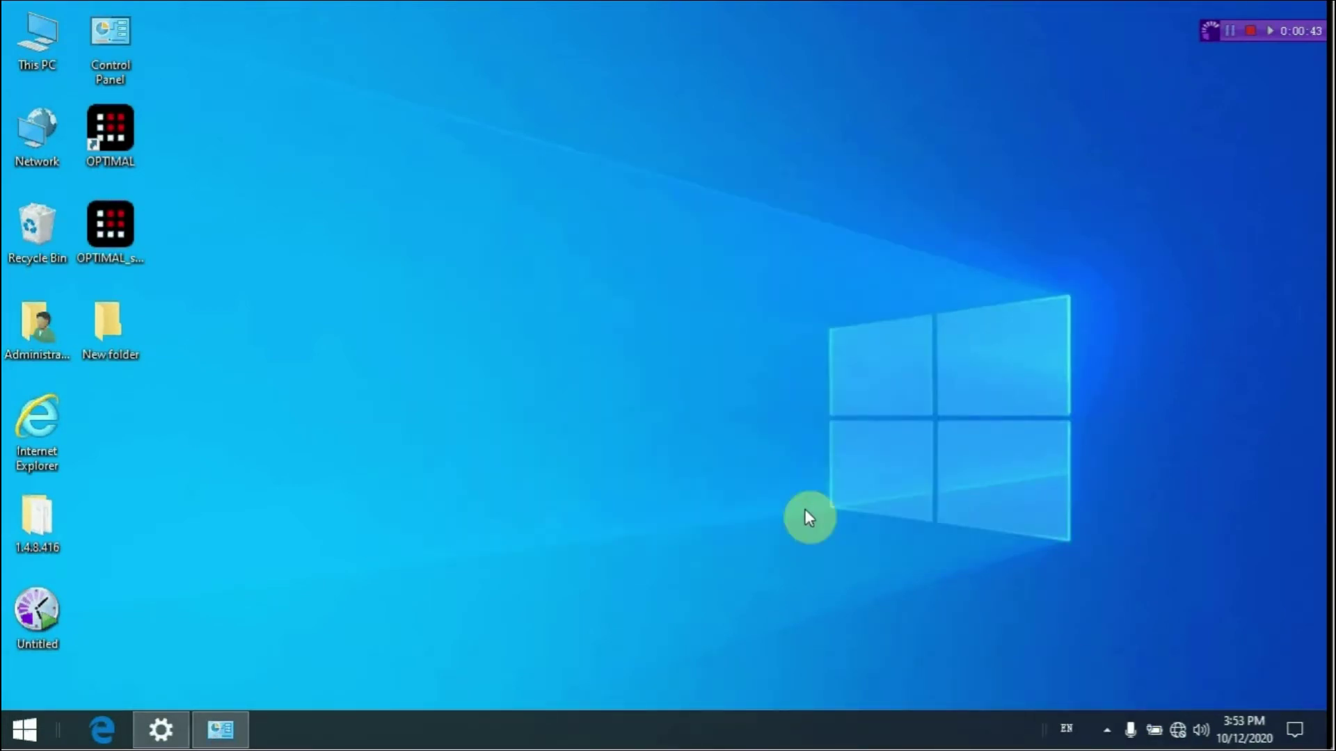
Step: In the system's Power & sleep settings, set the screen turn-off time to Never on battery power and when plugged in
{"action": "left_click", "coordinate": [166, 734]}
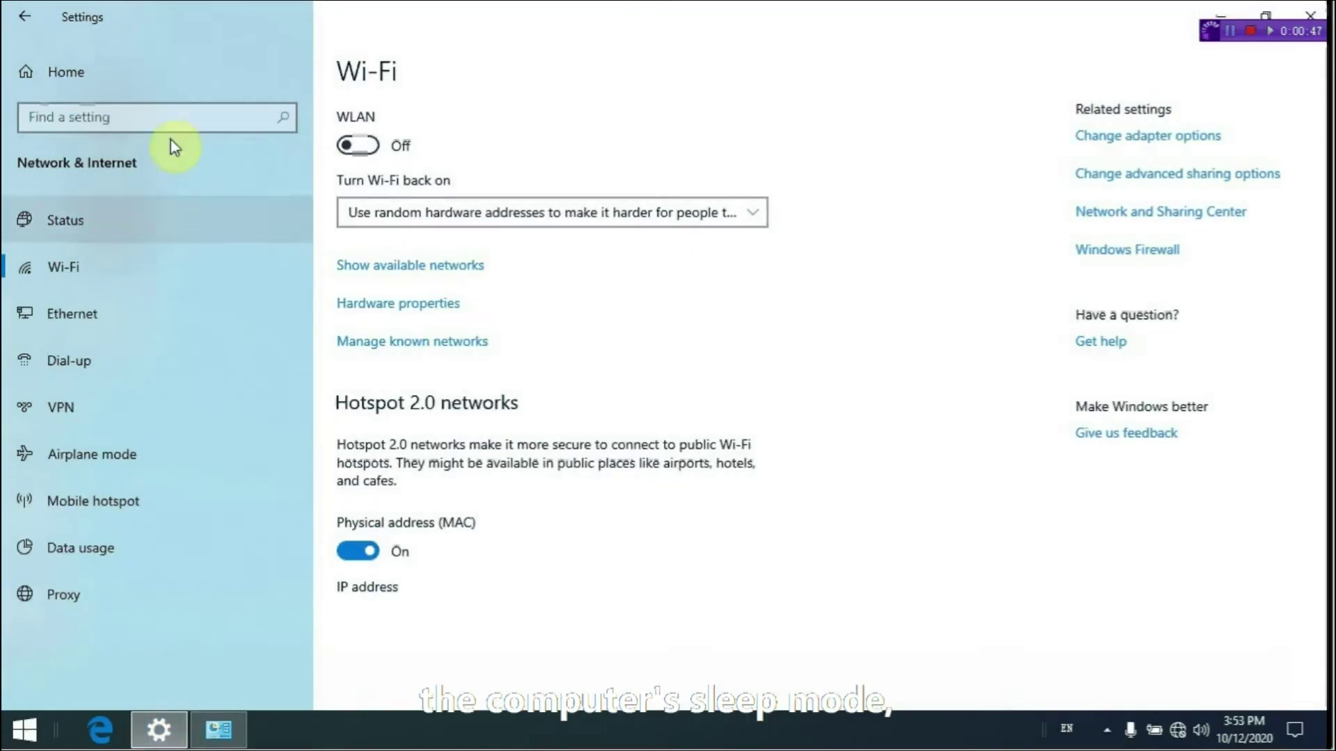
{"action": "left_click", "coordinate": [24, 17]}
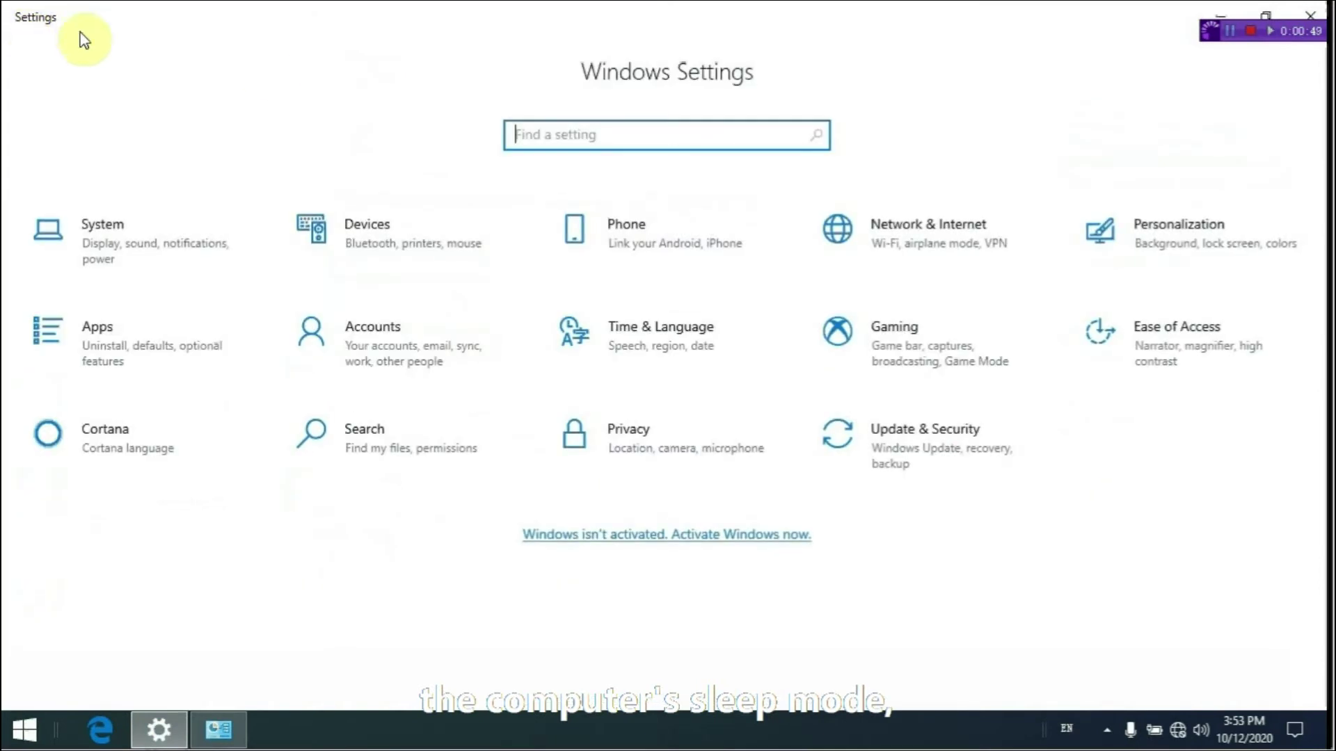
{"action": "left_click", "coordinate": [213, 236]}
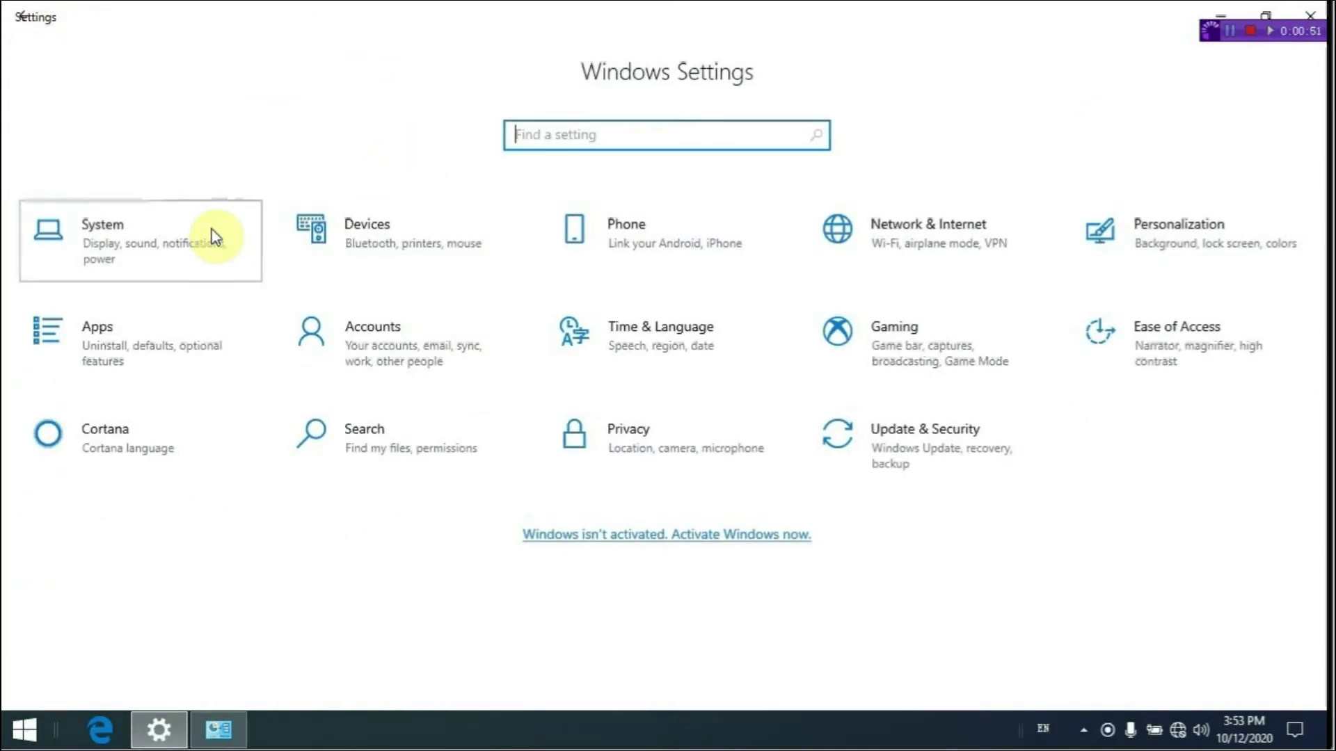
{"action": "left_click", "coordinate": [161, 414]}
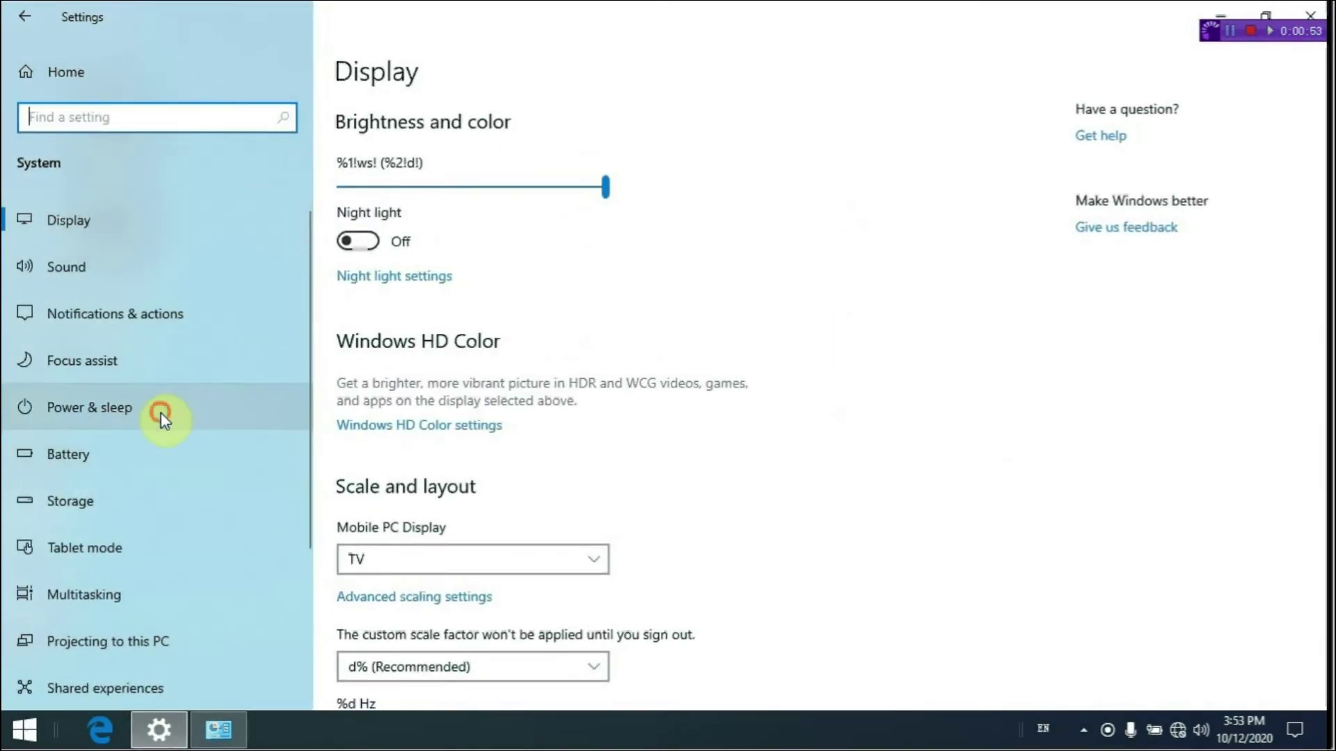
{"action": "left_click", "coordinate": [479, 188]}
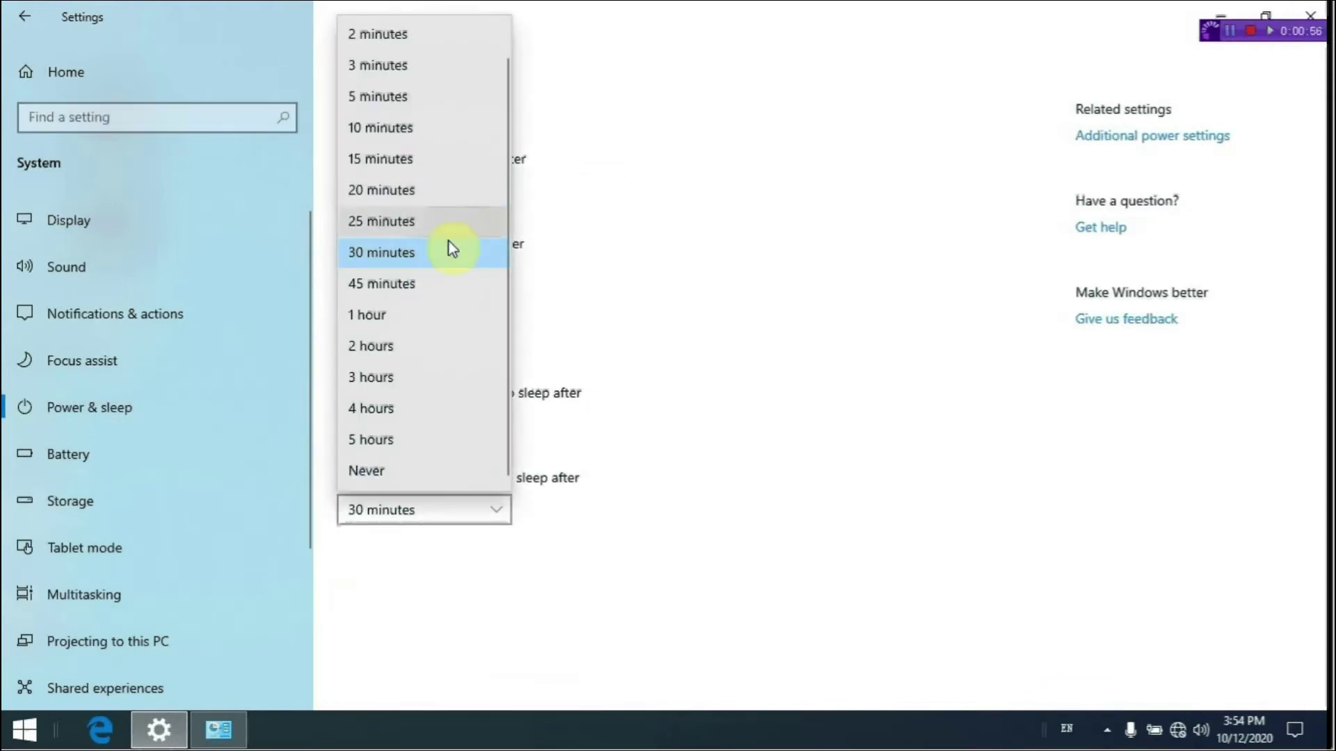
{"action": "left_click", "coordinate": [417, 470]}
{"action": "left_click", "coordinate": [441, 275]}
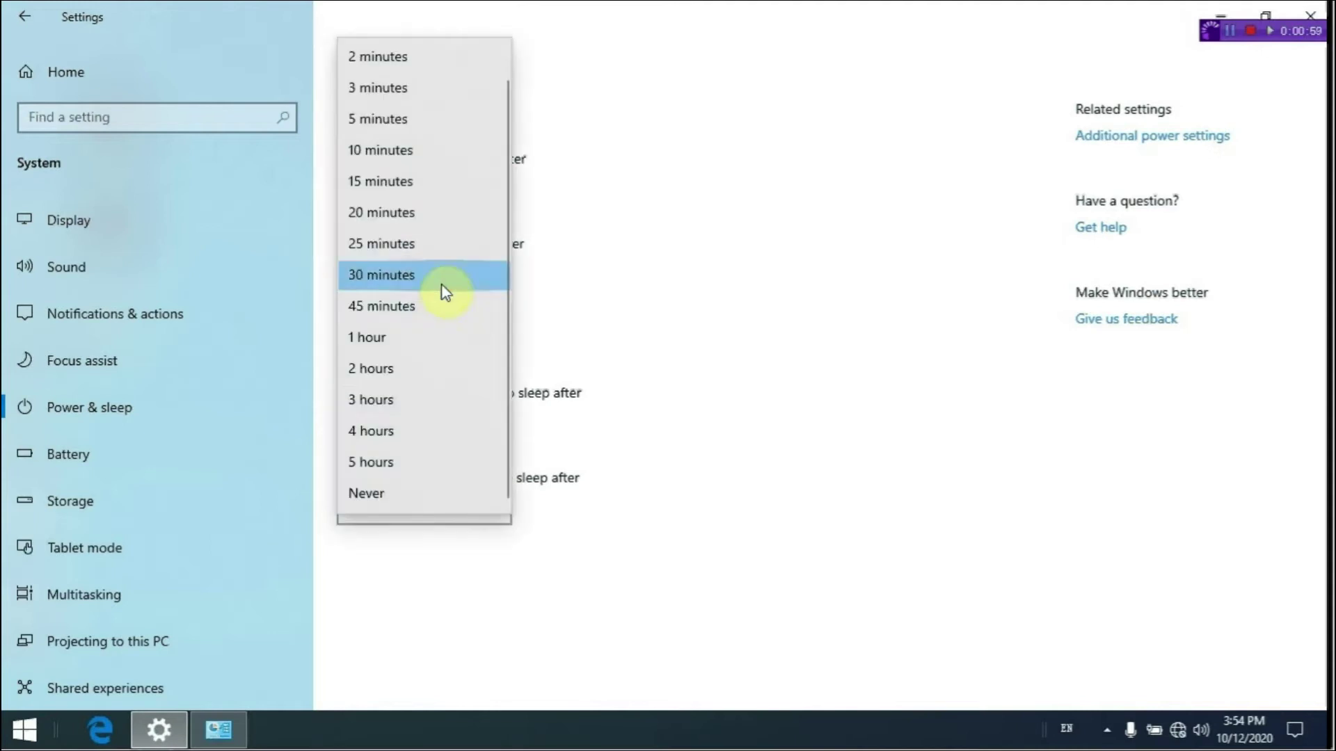
{"action": "left_click", "coordinate": [433, 495]}
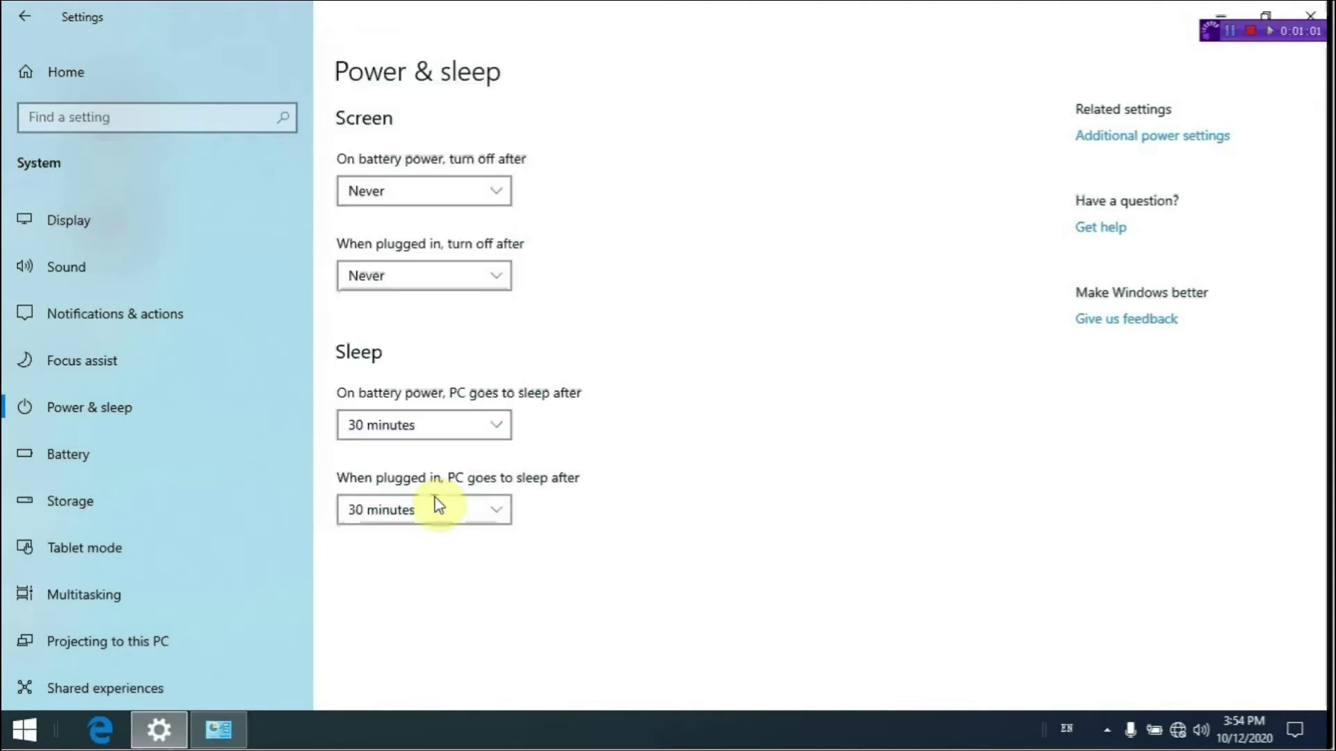
Step: Set the PC's sleep time to Never both on battery power and when plugged in
{"action": "left_click", "coordinate": [463, 429]}
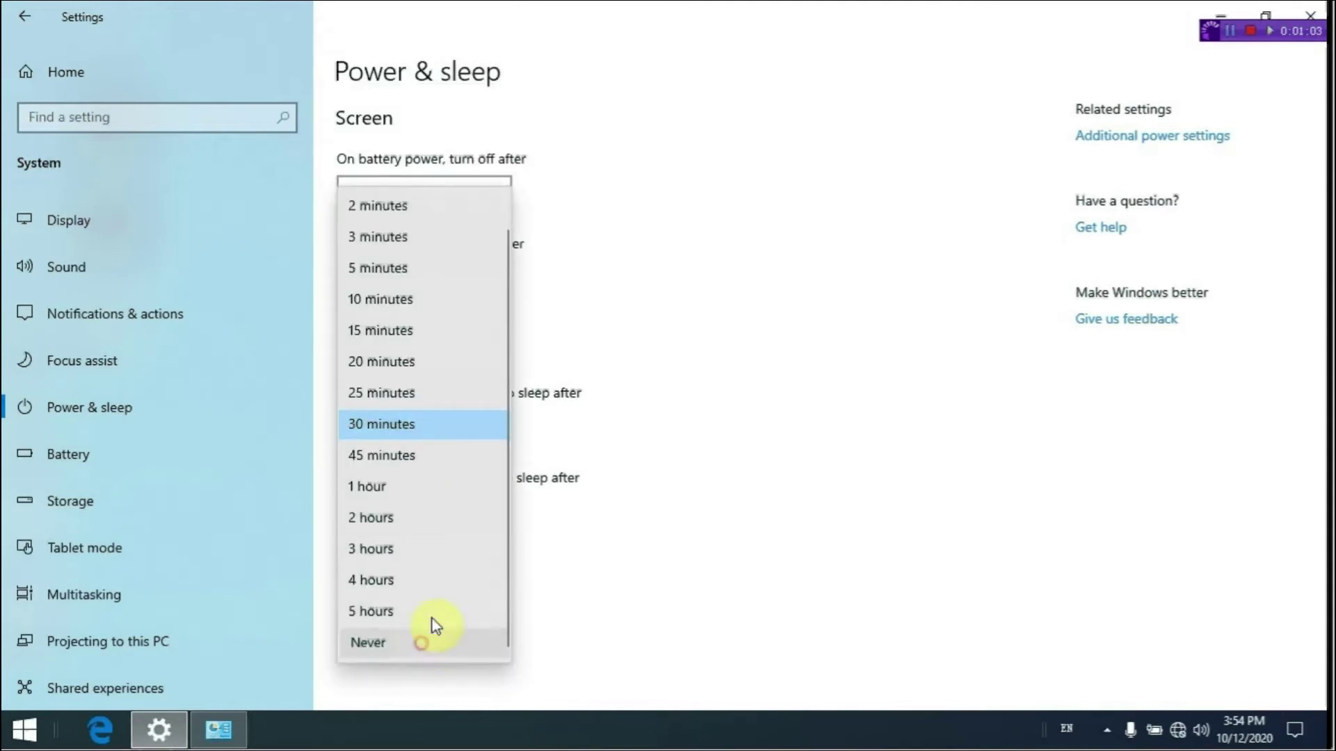
{"action": "left_click", "coordinate": [431, 640]}
{"action": "left_click", "coordinate": [448, 511]}
{"action": "scroll", "coordinate": [424, 639], "scroll_direction": "down", "scroll_amount": 1}
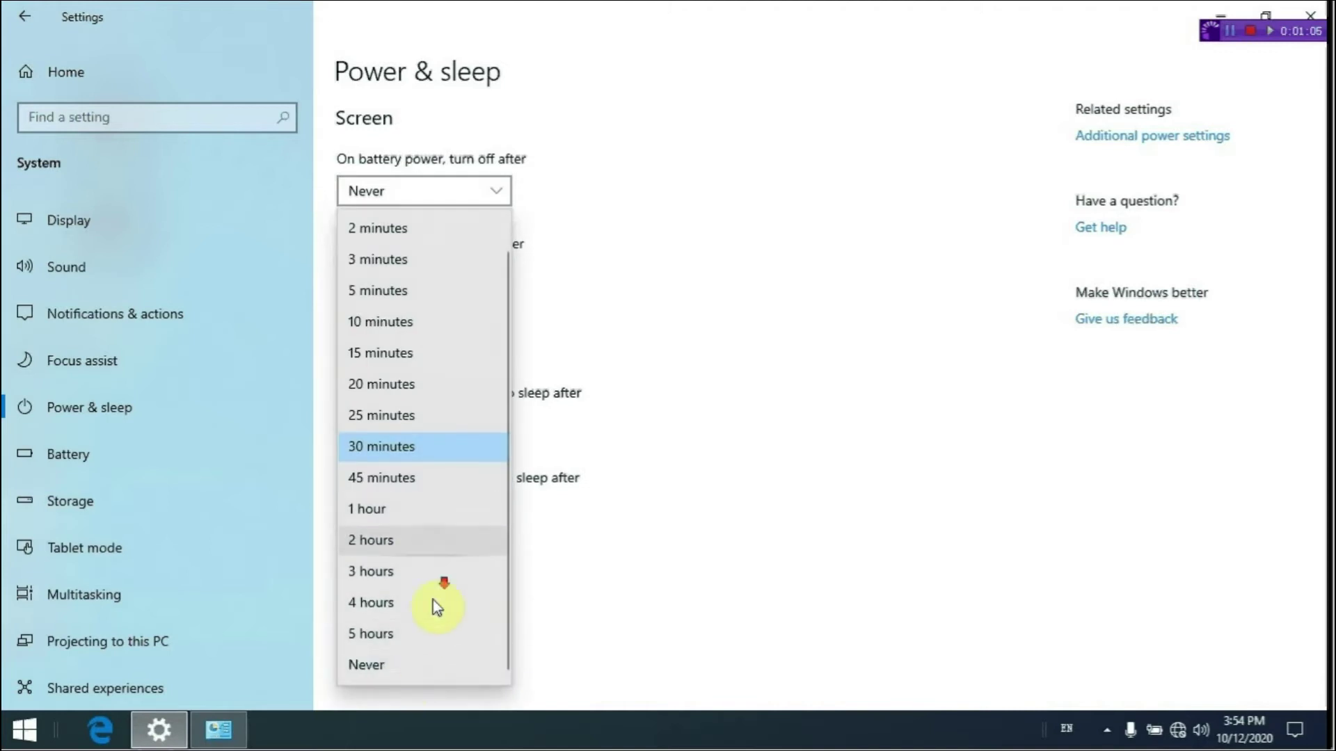
{"action": "left_click", "coordinate": [409, 667]}
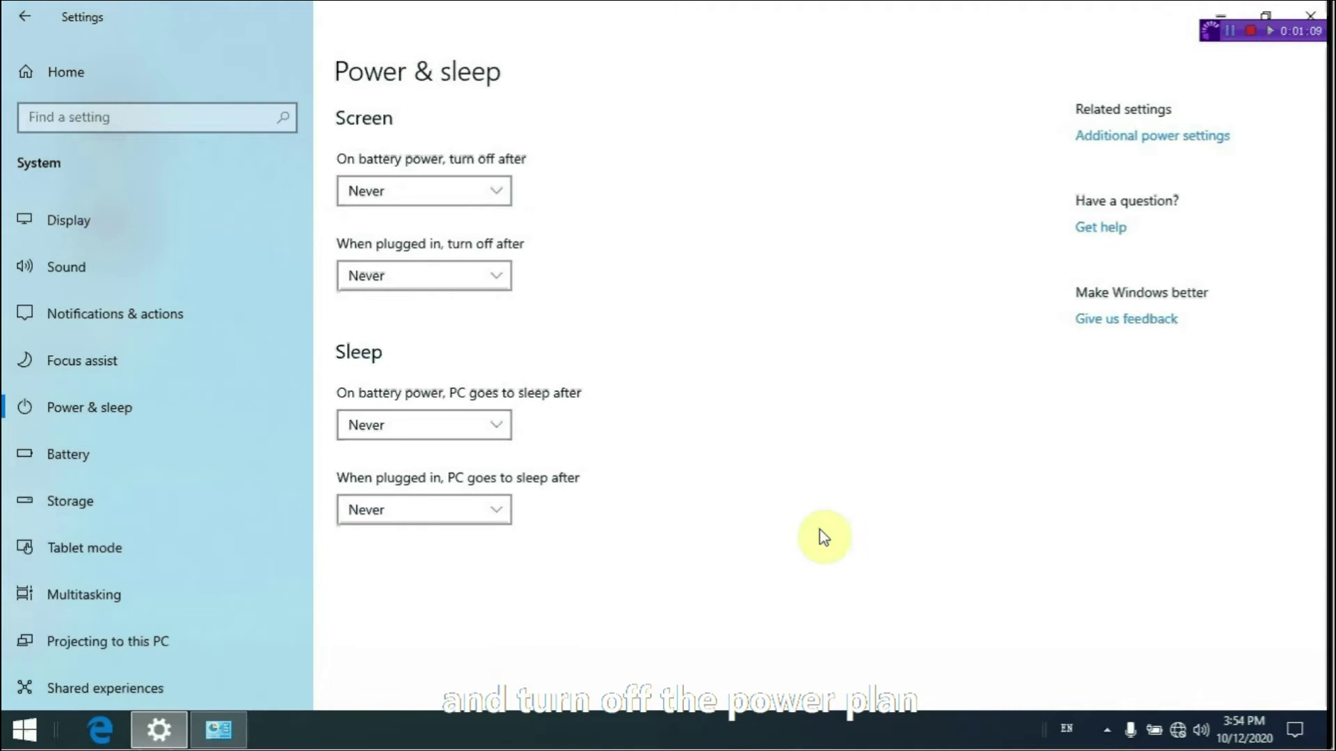
Step: Check the display and sleep timeouts of the Balanced power plan, and close the power options and settings windows
{"action": "left_click", "coordinate": [1111, 139]}
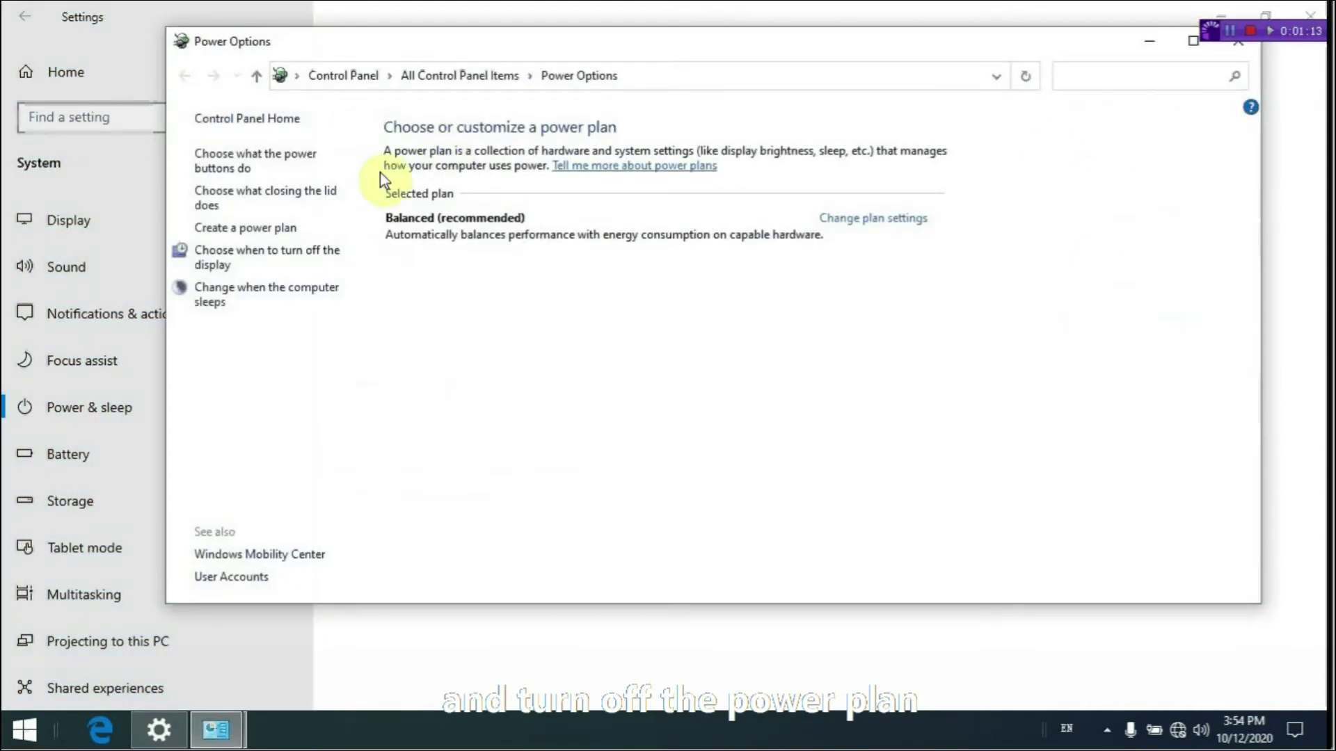
{"action": "left_click", "coordinate": [297, 270]}
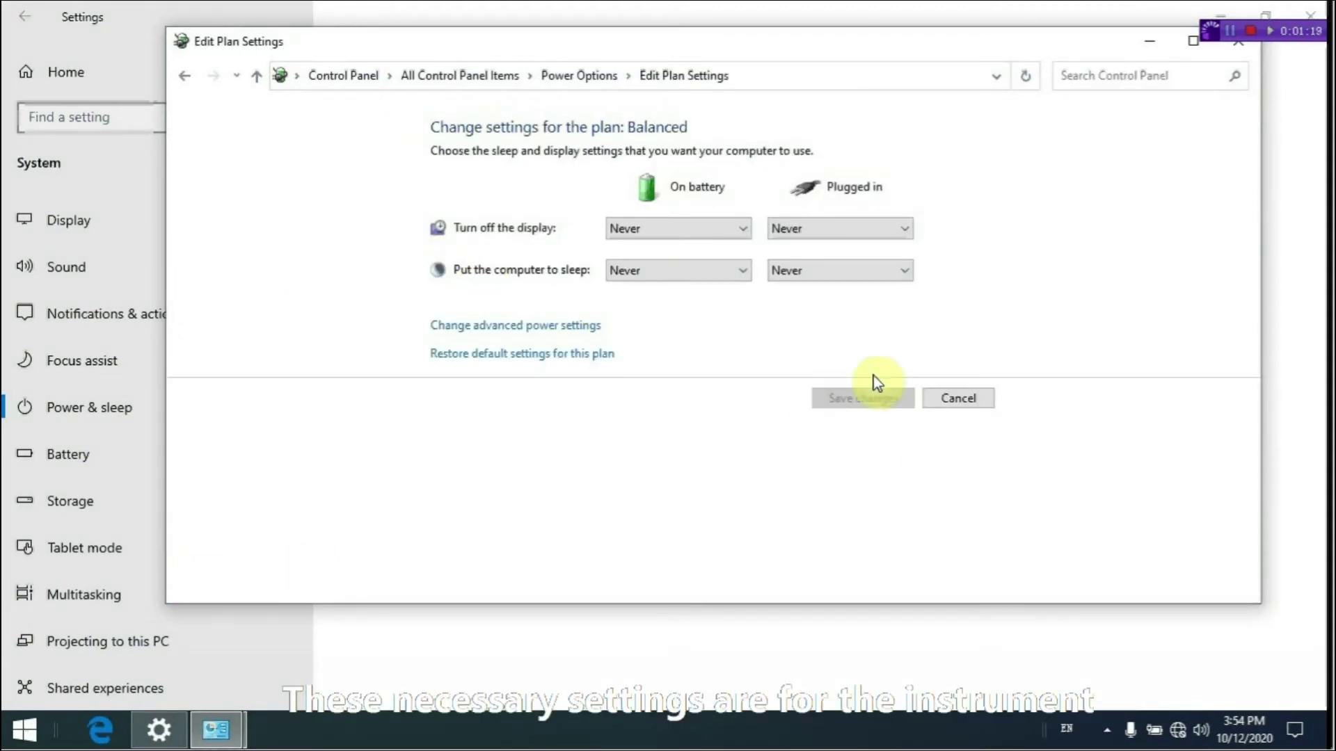
{"action": "left_click", "coordinate": [1237, 53]}
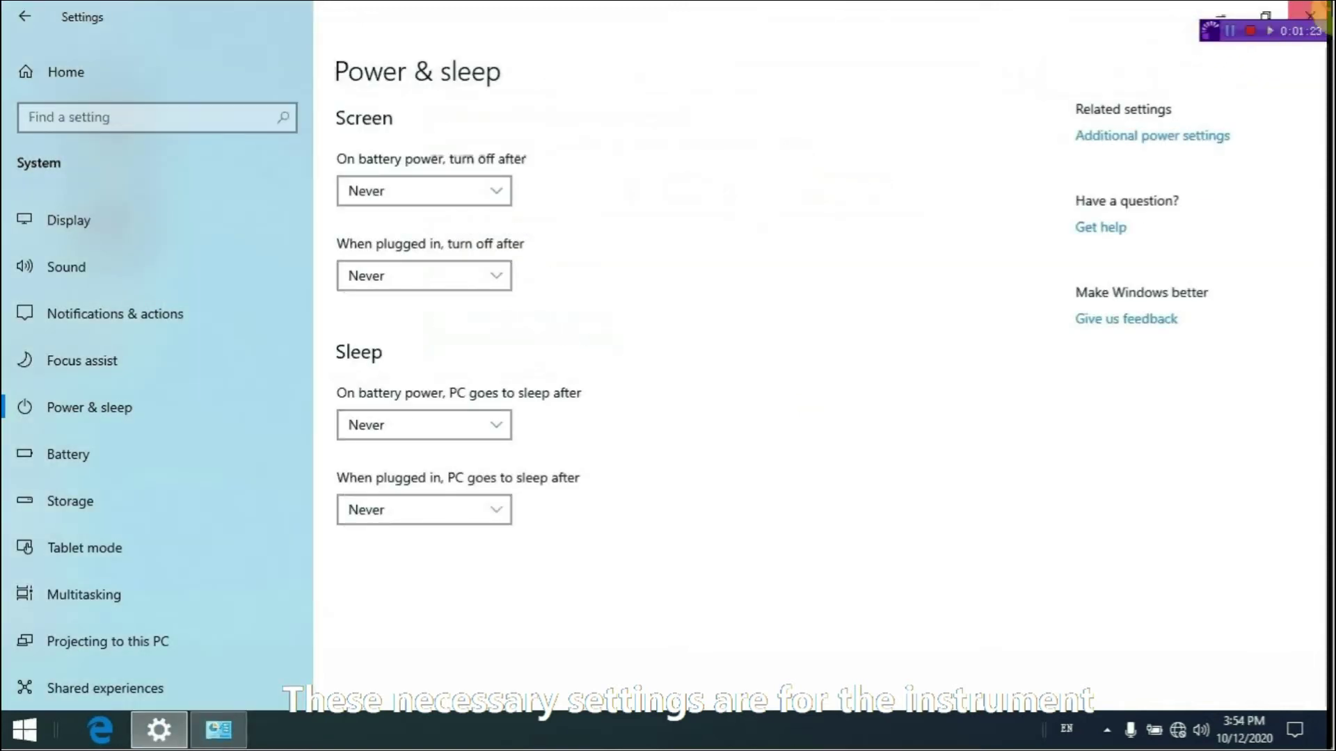
{"action": "left_click", "coordinate": [1309, 15]}
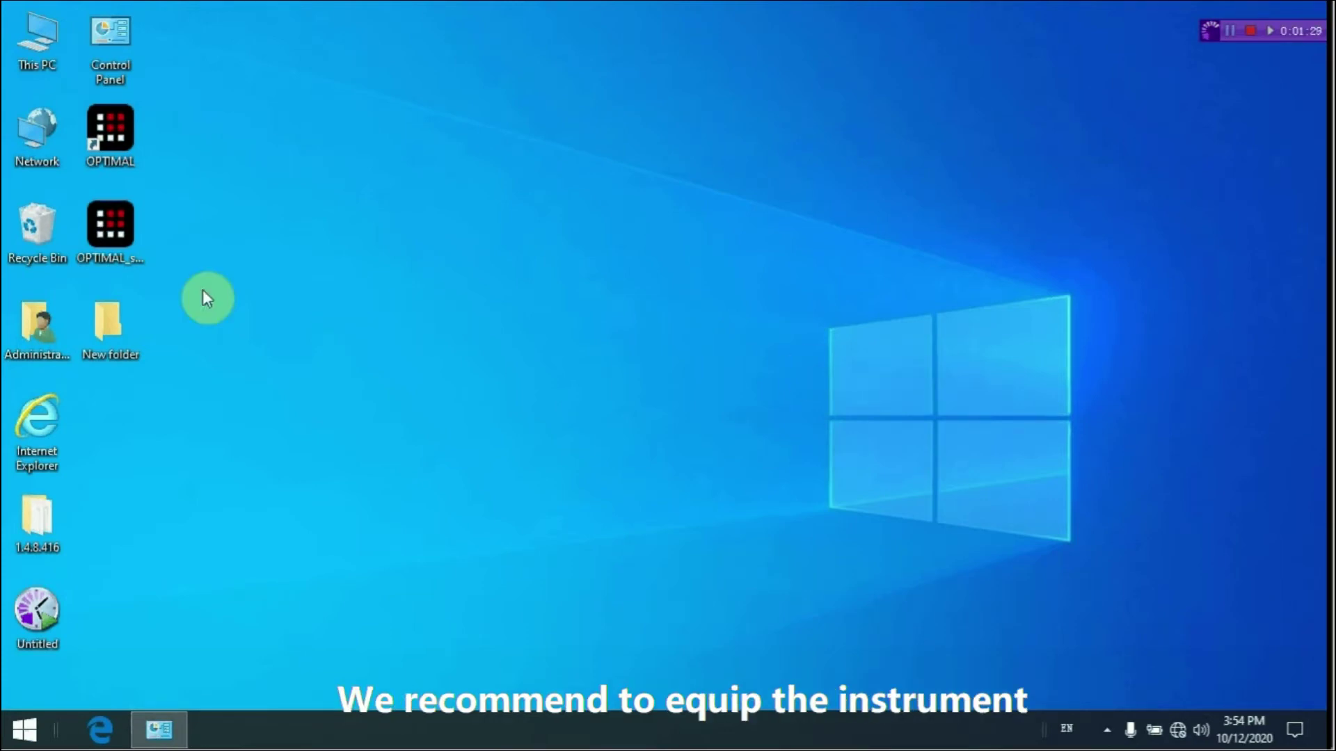
Step: Launch the Optimal qPCR Design and Analysis Software from the desktop
{"action": "double_click", "coordinate": [124, 165]}
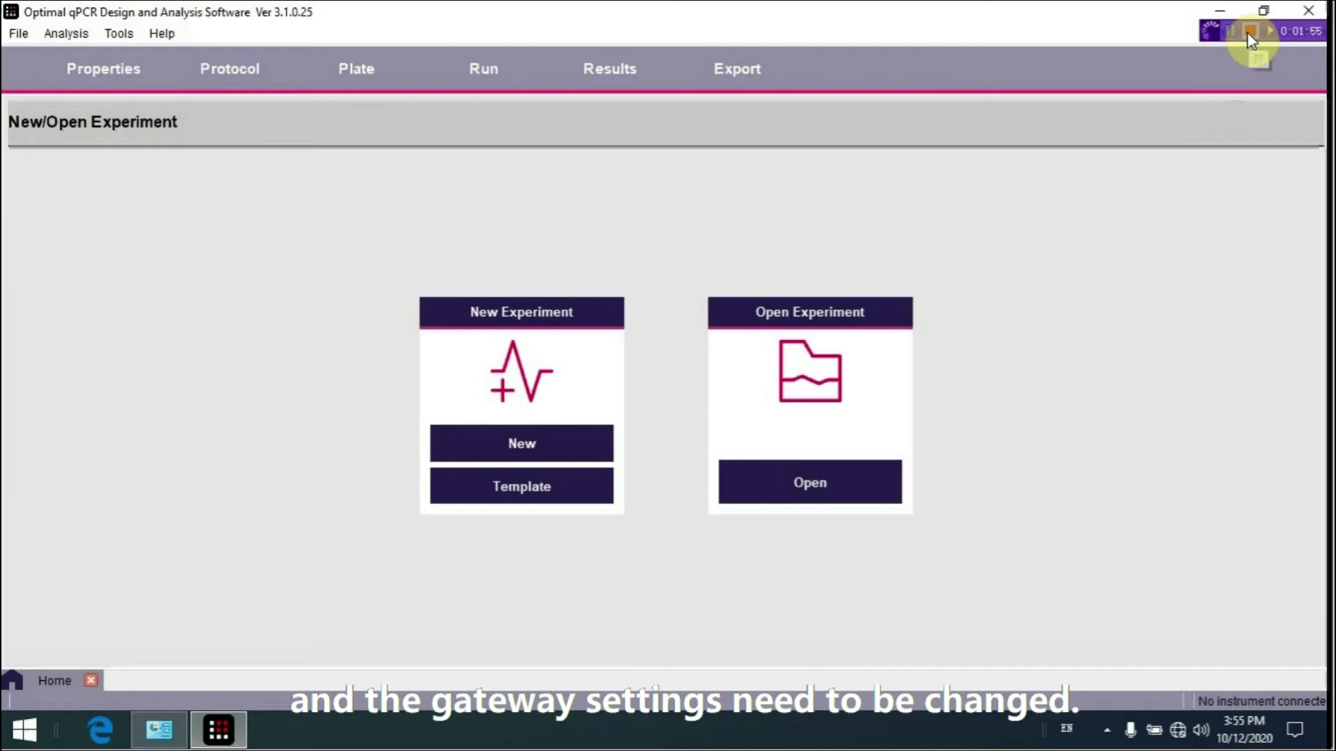
{"action": "left_click", "coordinate": [1249, 32]}
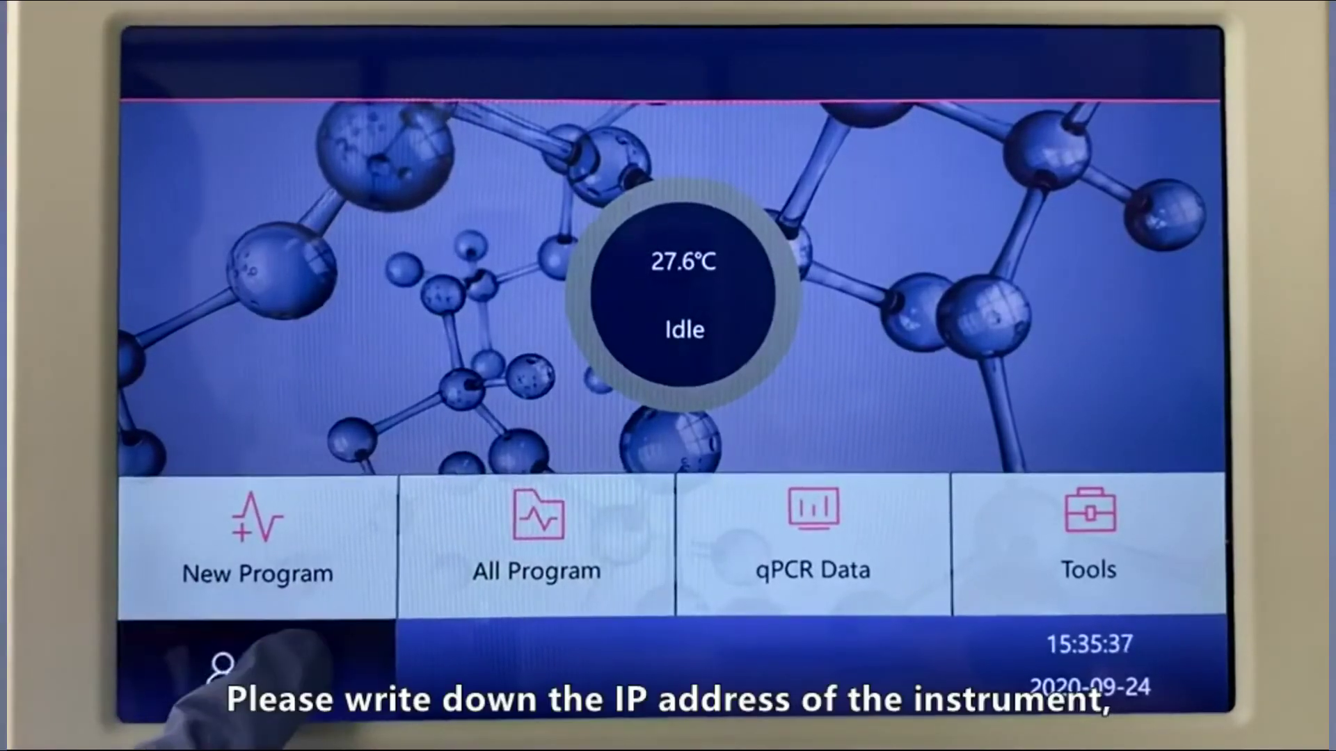
Step: Log in to the instrument with the Admin account by entering the account password
{"action": "left_click", "coordinate": [253, 672]}
{"action": "left_click", "coordinate": [960, 150]}
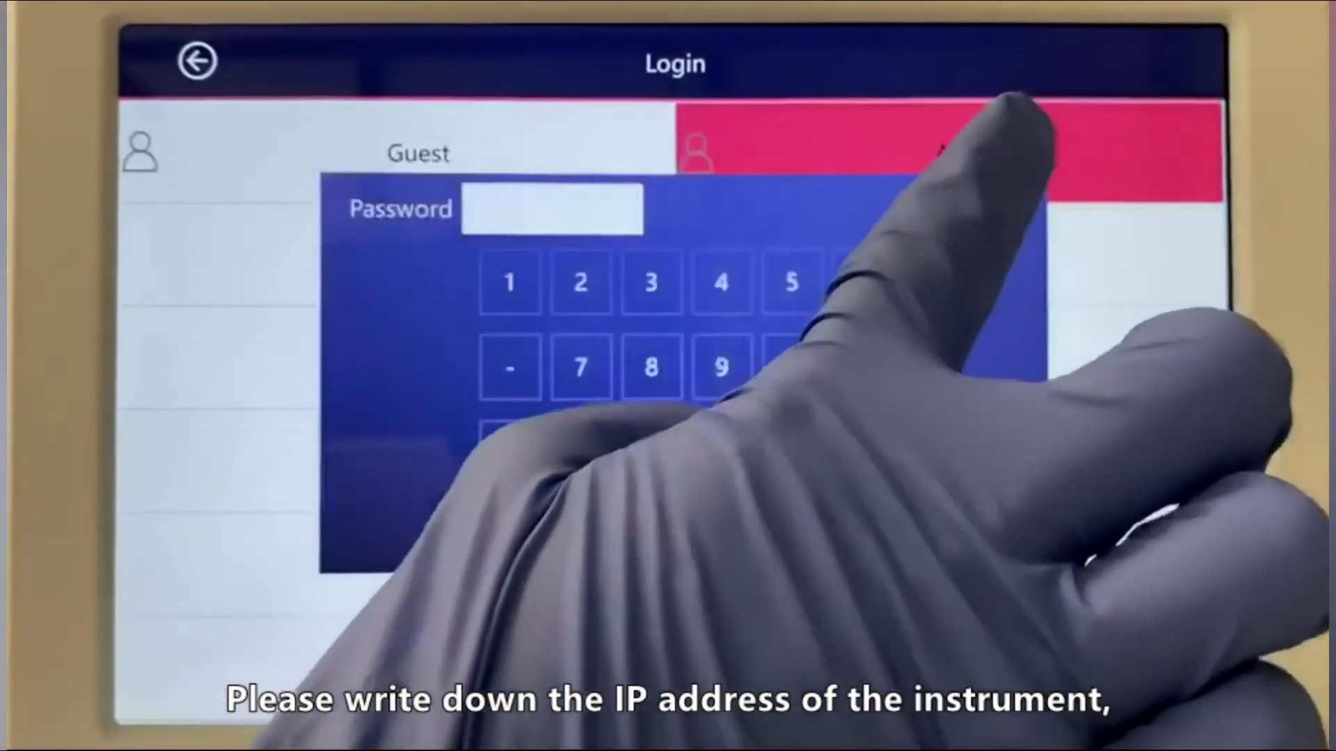
{"action": "left_click", "coordinate": [512, 452]}
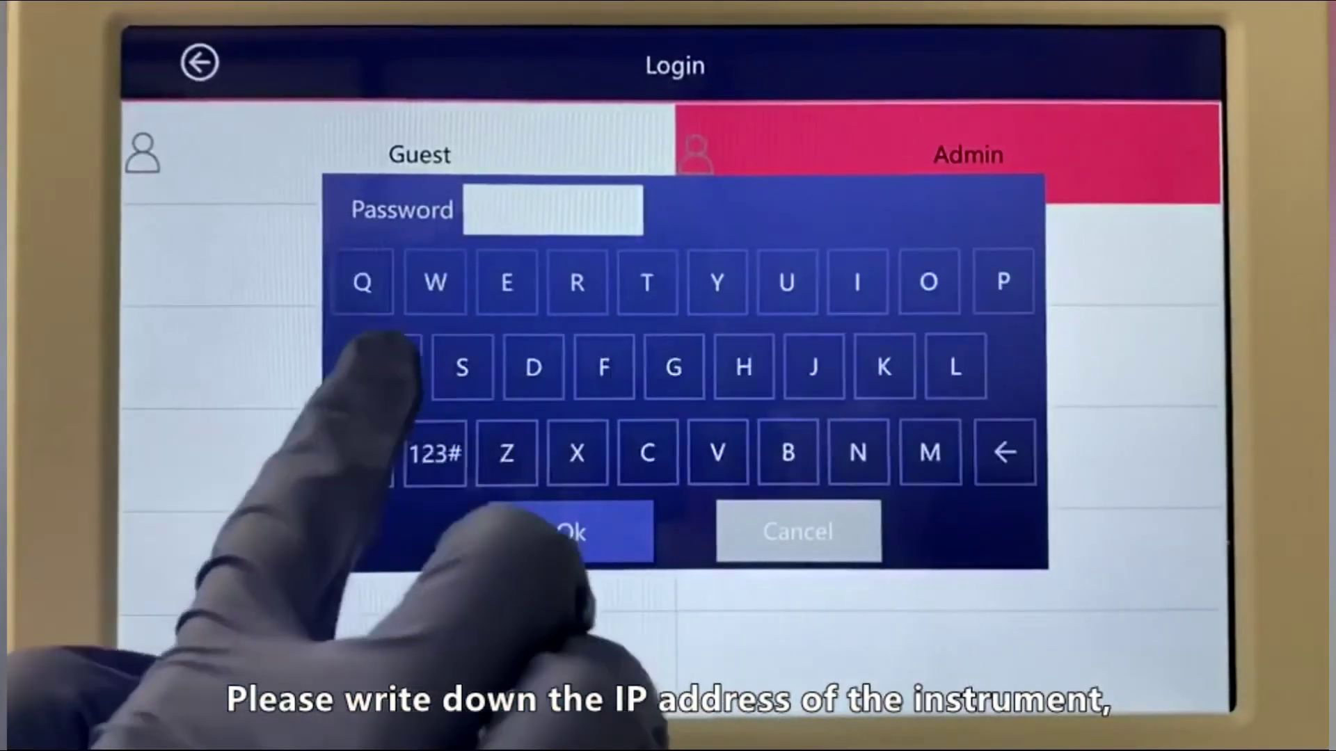
{"action": "left_click", "coordinate": [391, 367]}
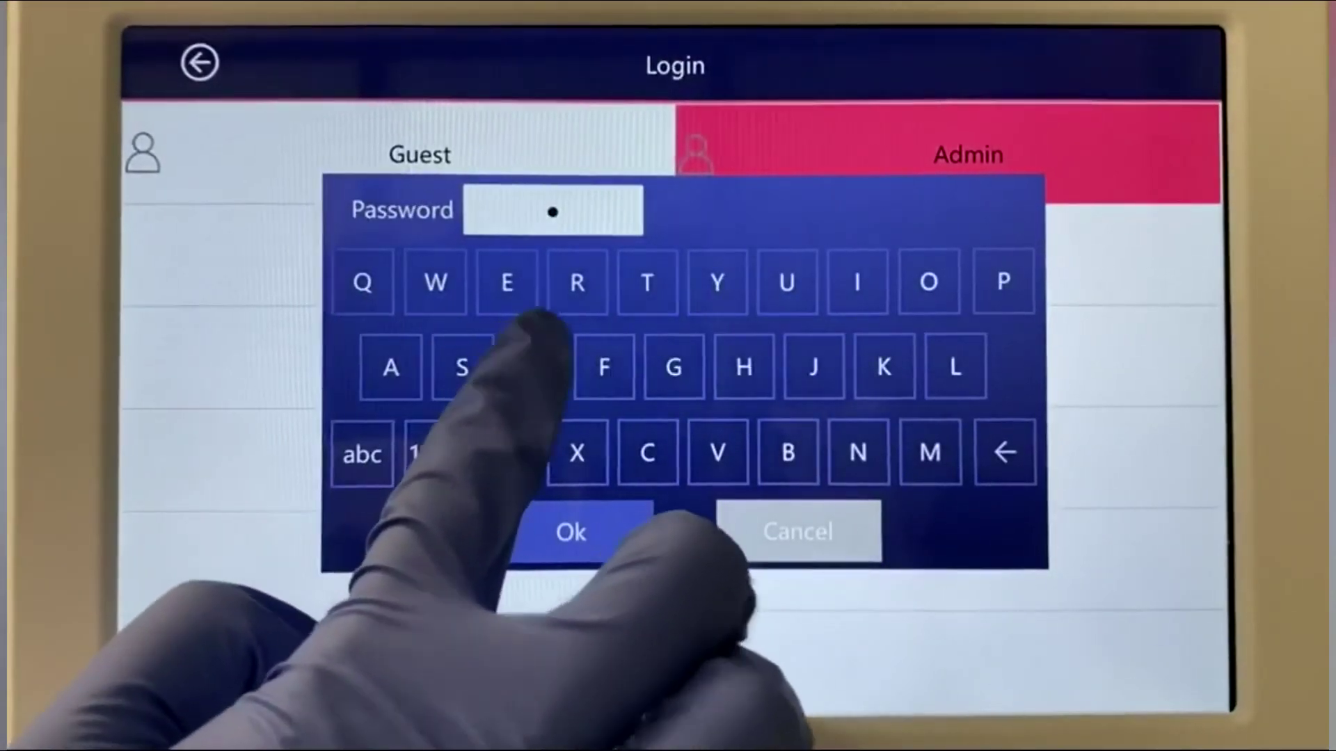
{"action": "left_click", "coordinate": [534, 366]}
{"action": "left_click", "coordinate": [931, 451]}
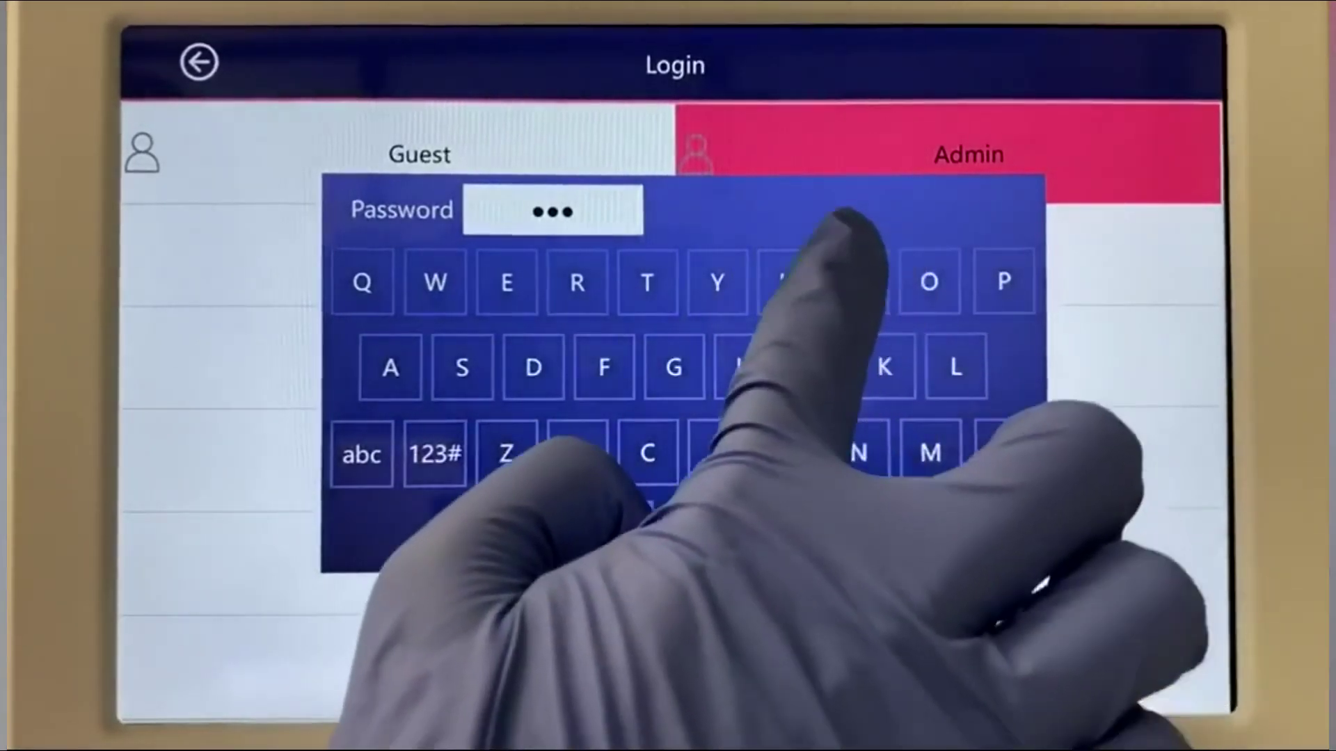
{"action": "left_click", "coordinate": [856, 282]}
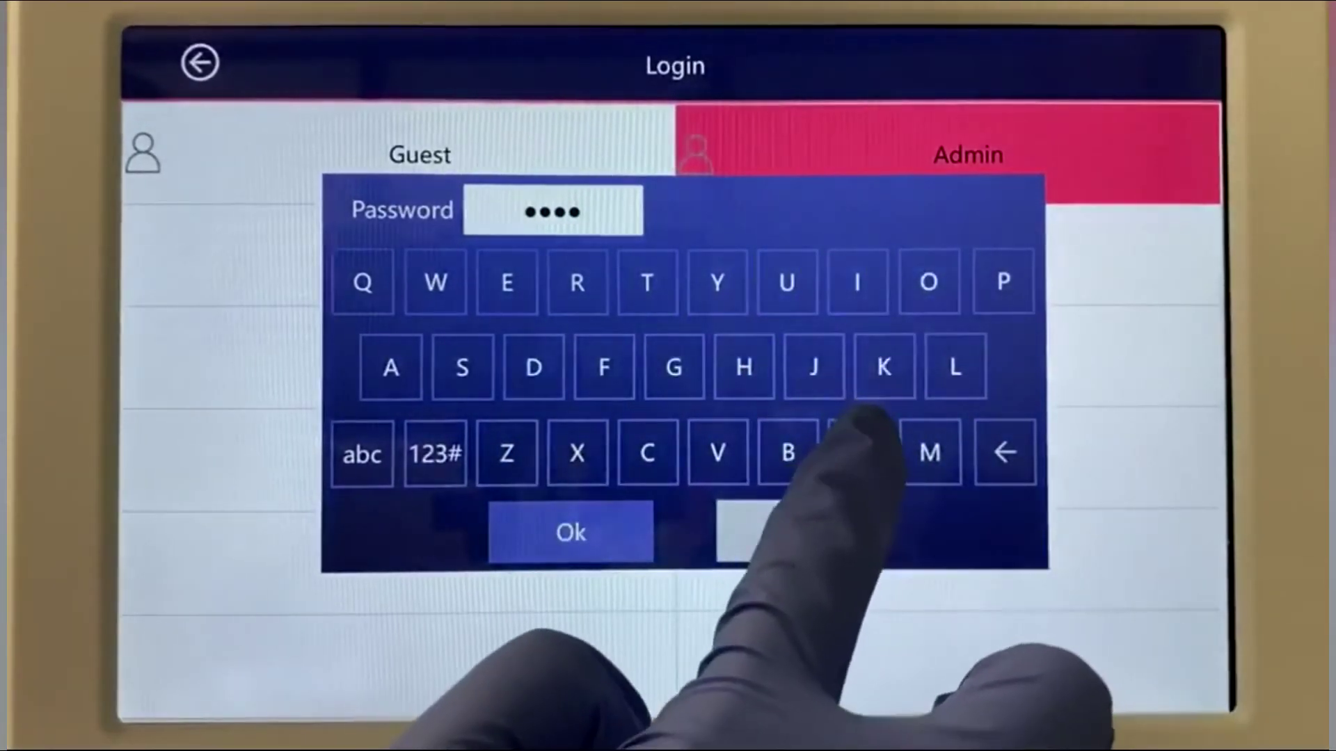
{"action": "left_click", "coordinate": [857, 452]}
{"action": "left_click", "coordinate": [569, 532]}
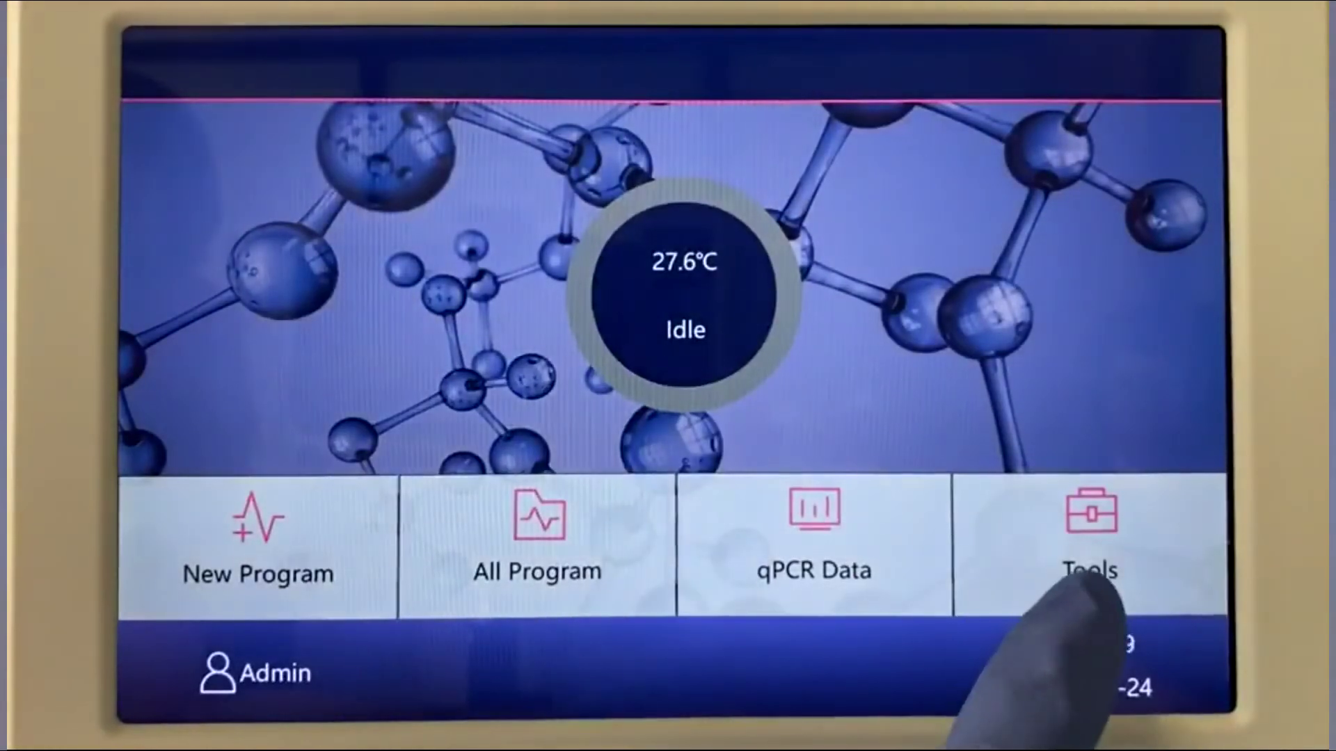
Step: Open the IP settings in the instrument's admin network options to look up its IP address
{"action": "left_click", "coordinate": [1096, 529]}
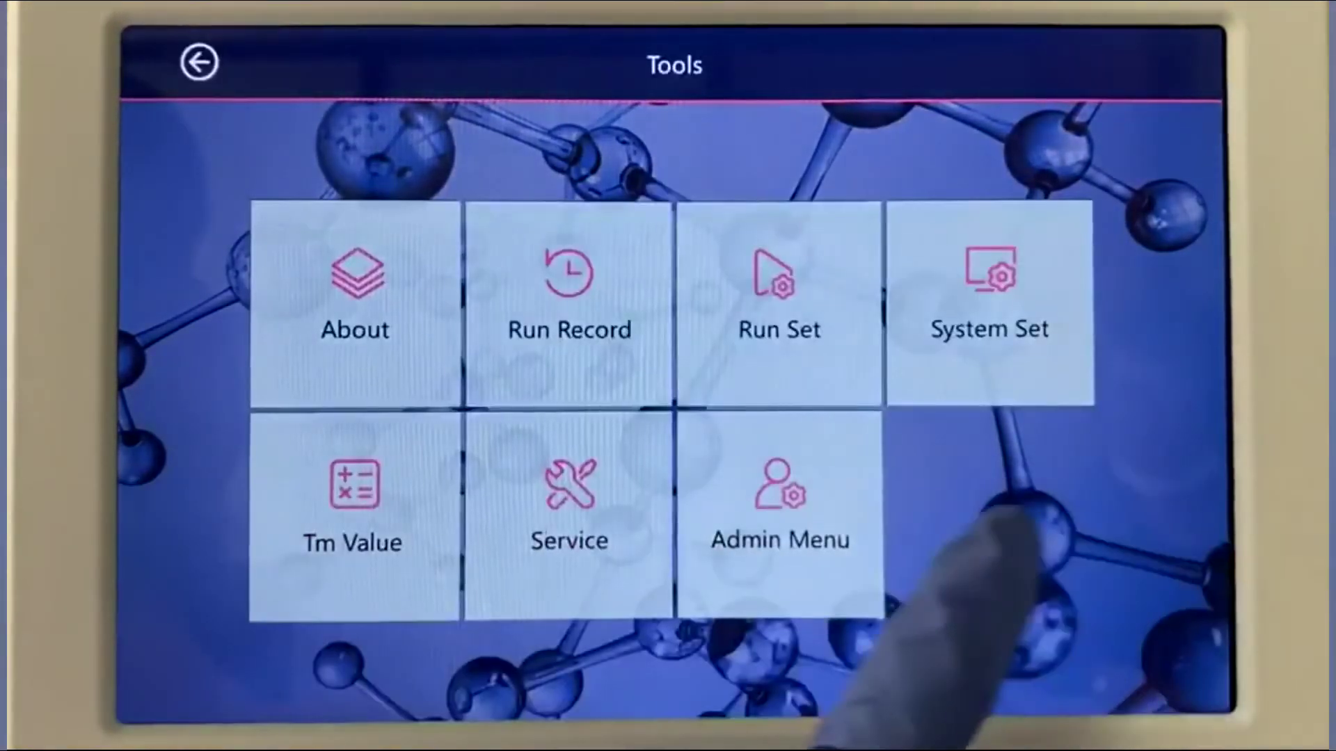
{"action": "left_click", "coordinate": [814, 532]}
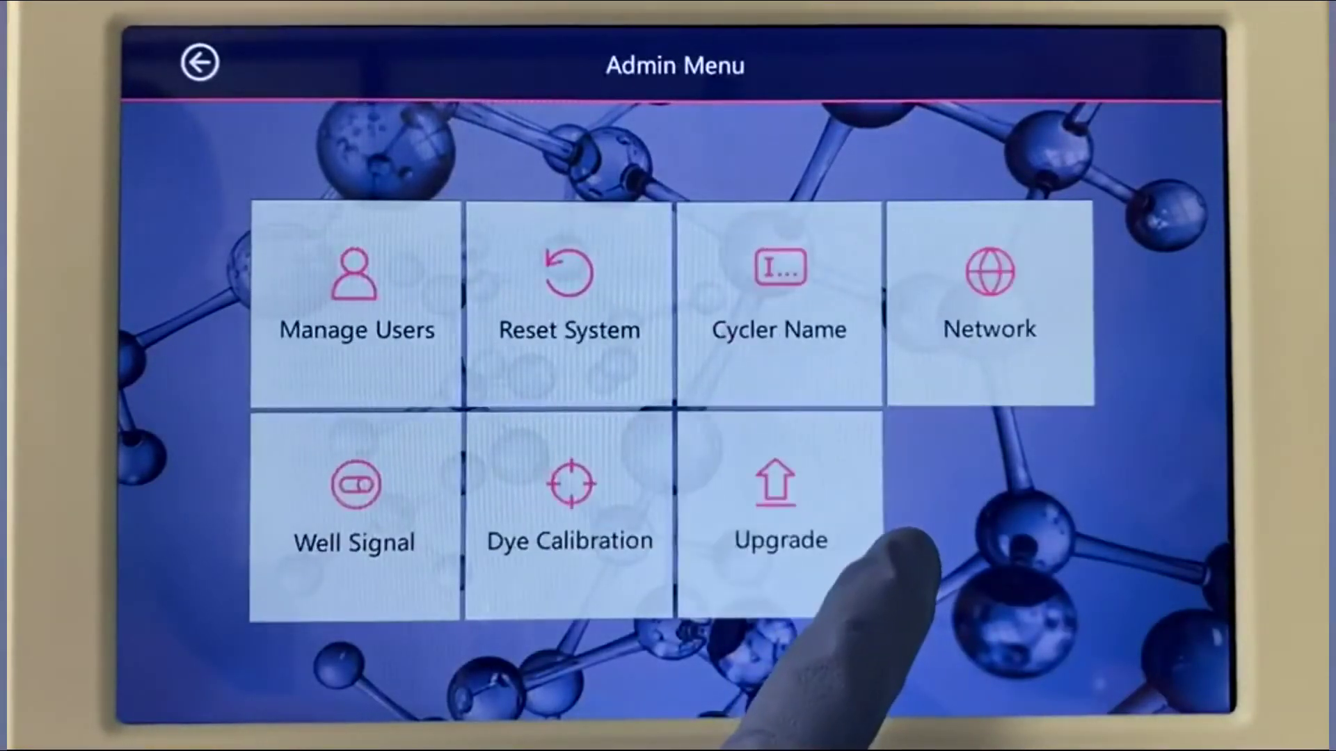
{"action": "left_click", "coordinate": [974, 327]}
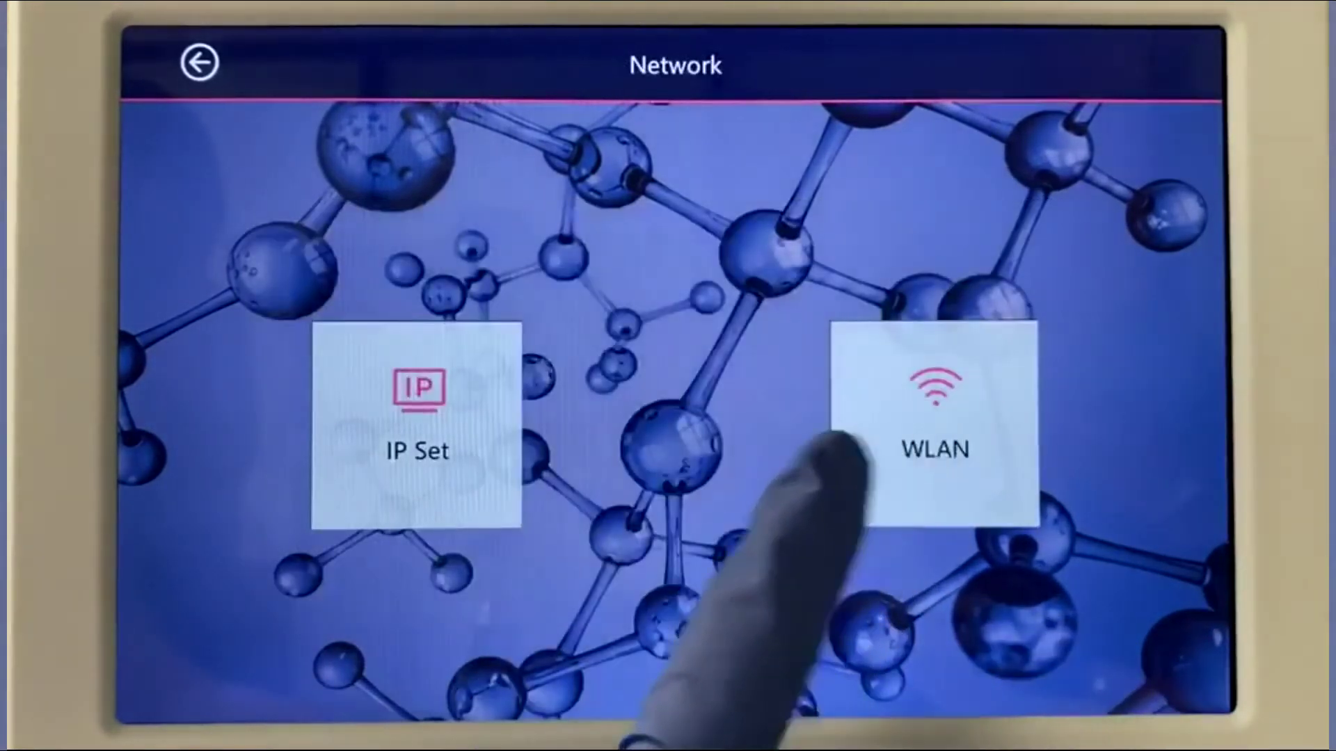
{"action": "left_click", "coordinate": [407, 473]}
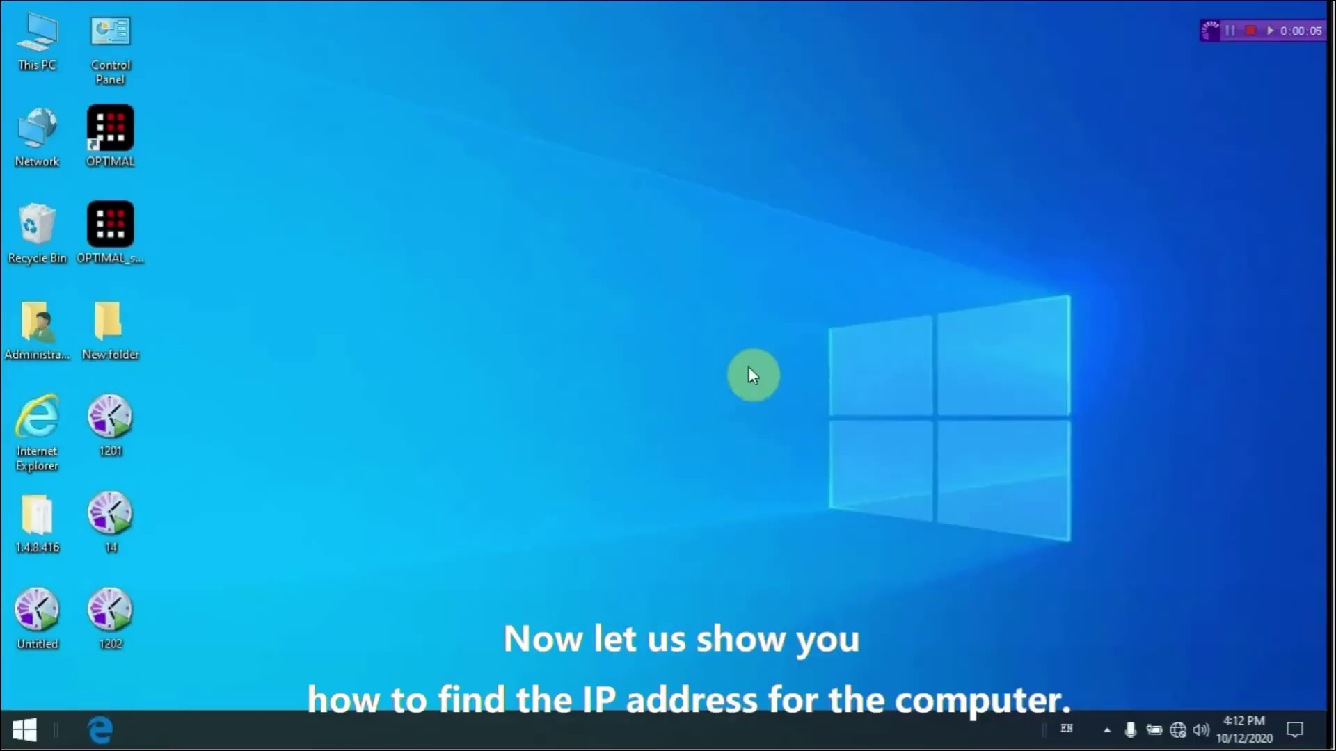
Step: On the Windows computer, open the Internet Protocol Version 4 (TCP/IPv4) properties of the Ethernet adapter
{"action": "left_click", "coordinate": [25, 729]}
{"action": "left_click", "coordinate": [298, 605]}
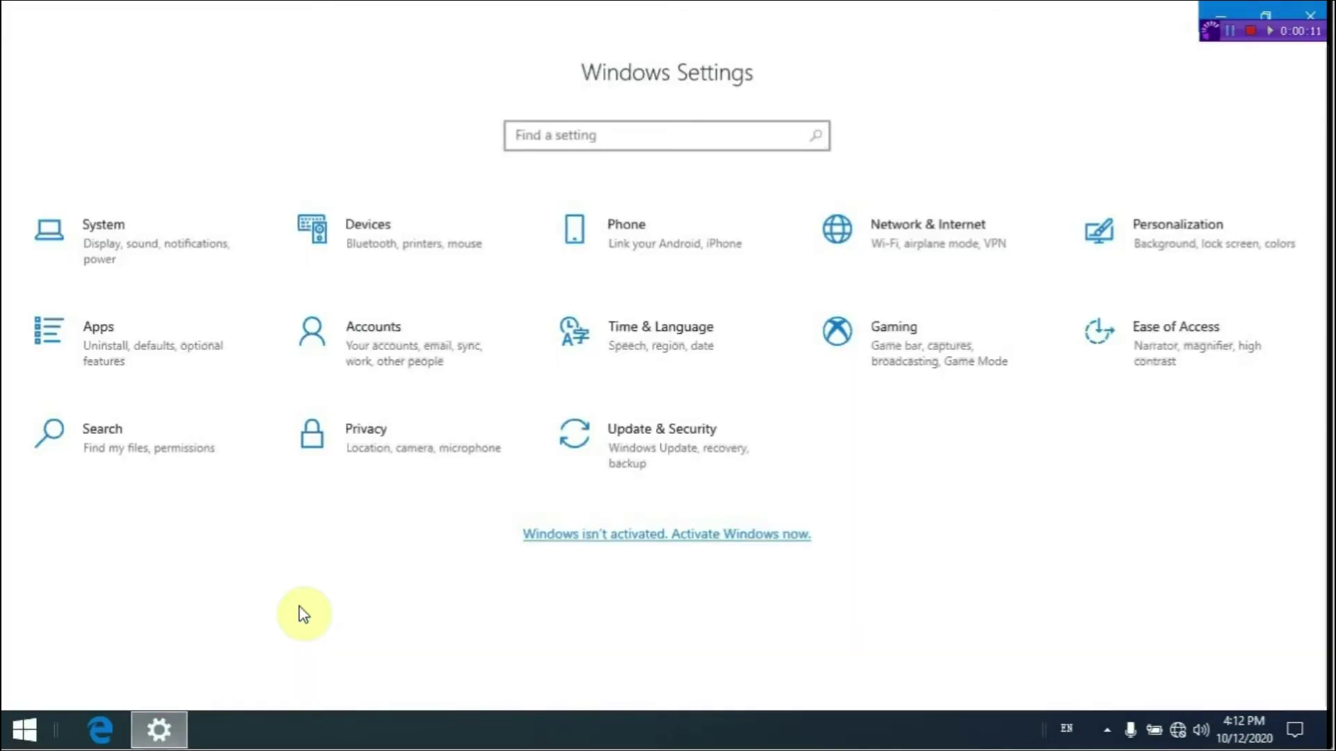
{"action": "left_click", "coordinate": [898, 259]}
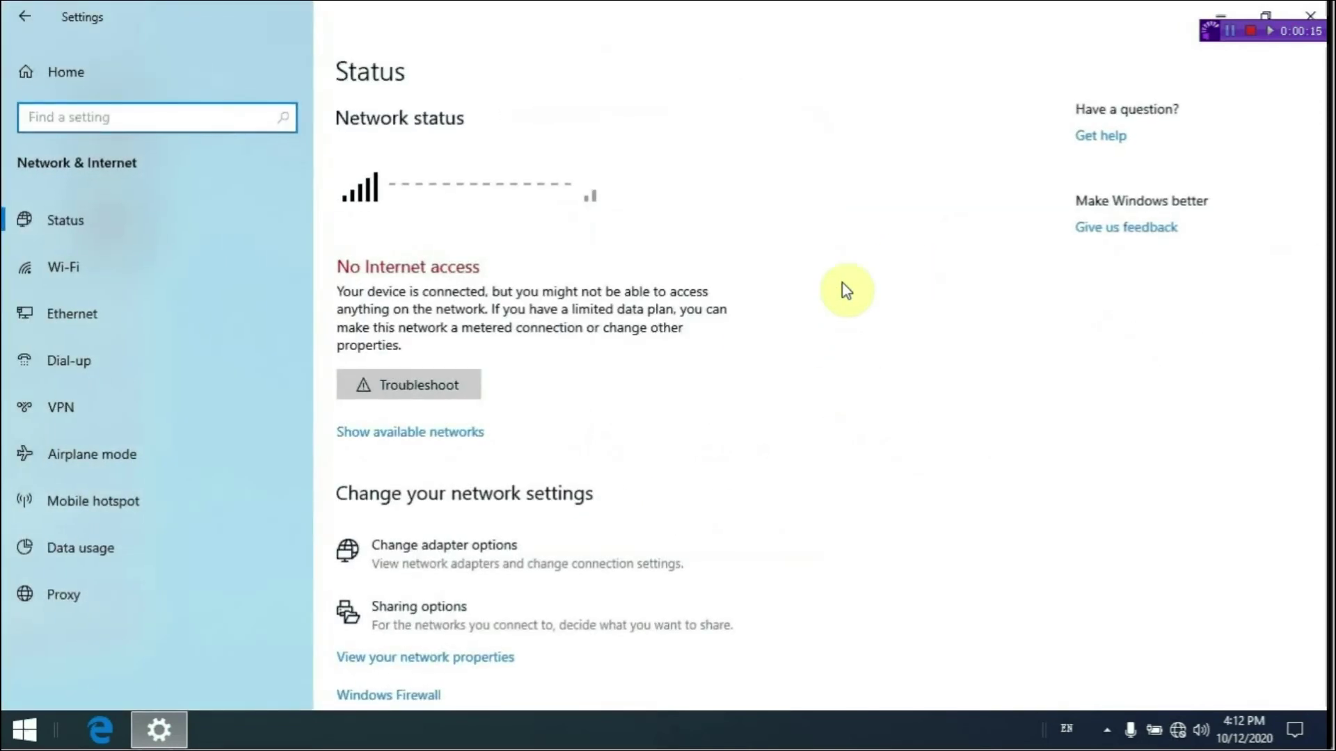
{"action": "left_click", "coordinate": [553, 546]}
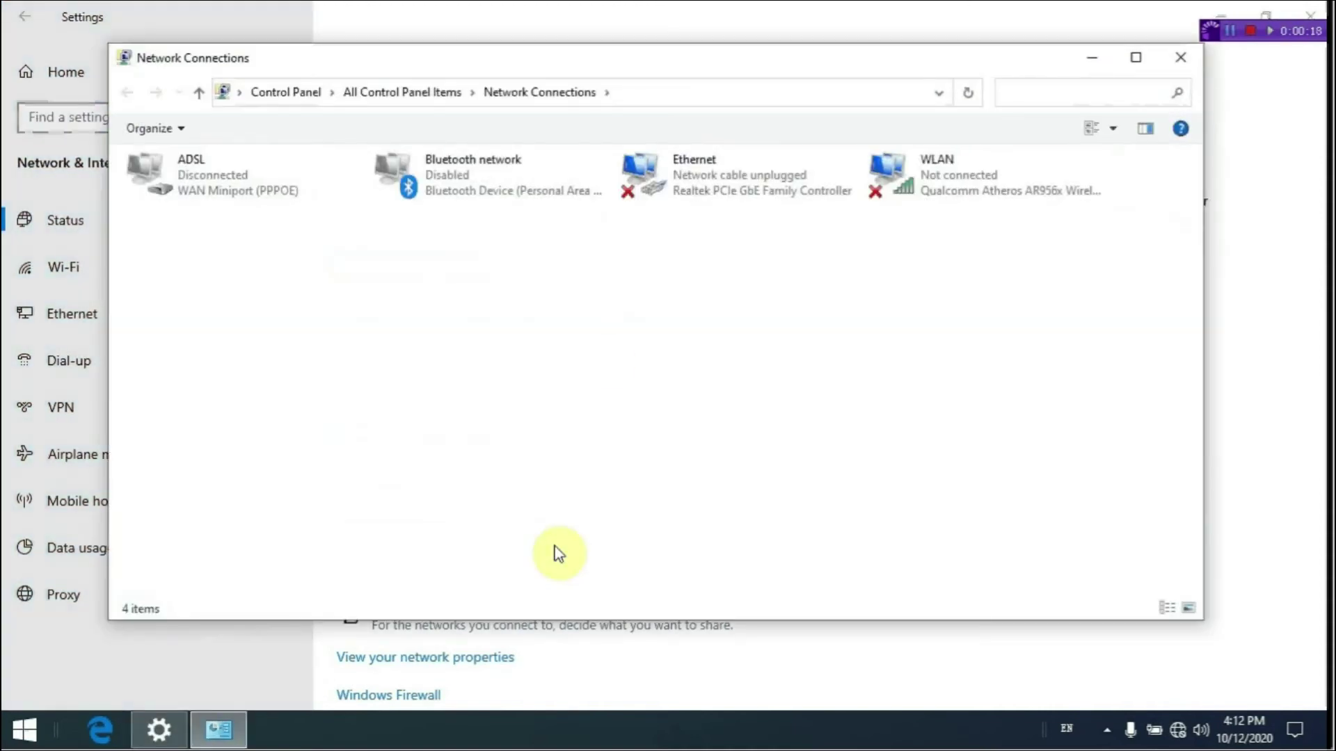
{"action": "right_click", "coordinate": [665, 195]}
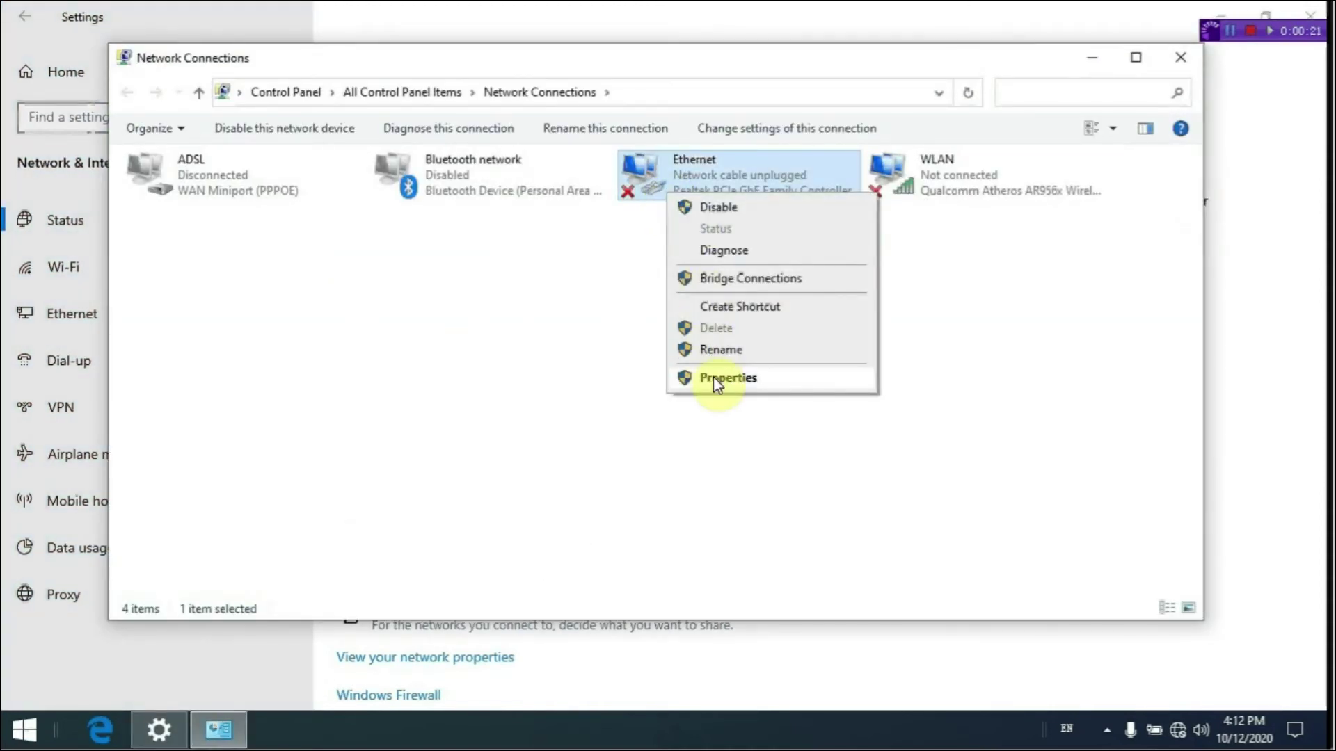
{"action": "left_click", "coordinate": [716, 379]}
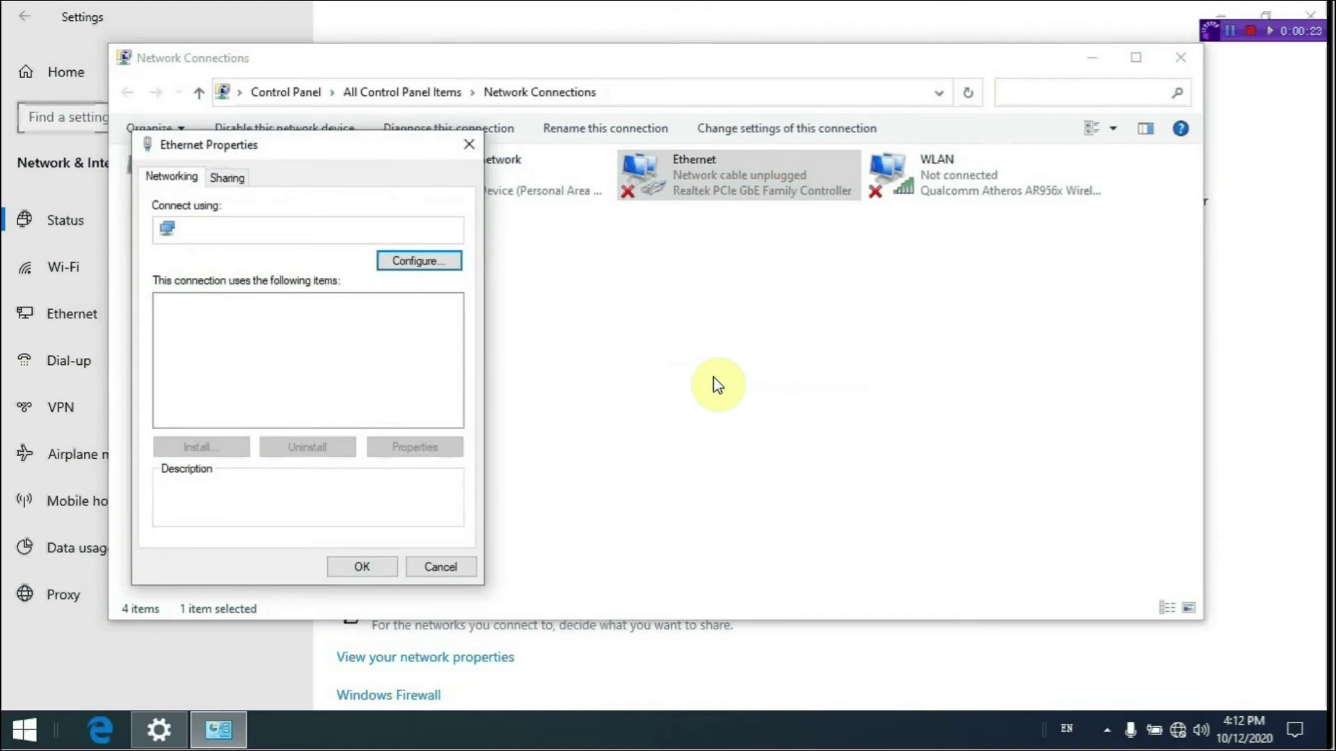
{"action": "double_click", "coordinate": [345, 352]}
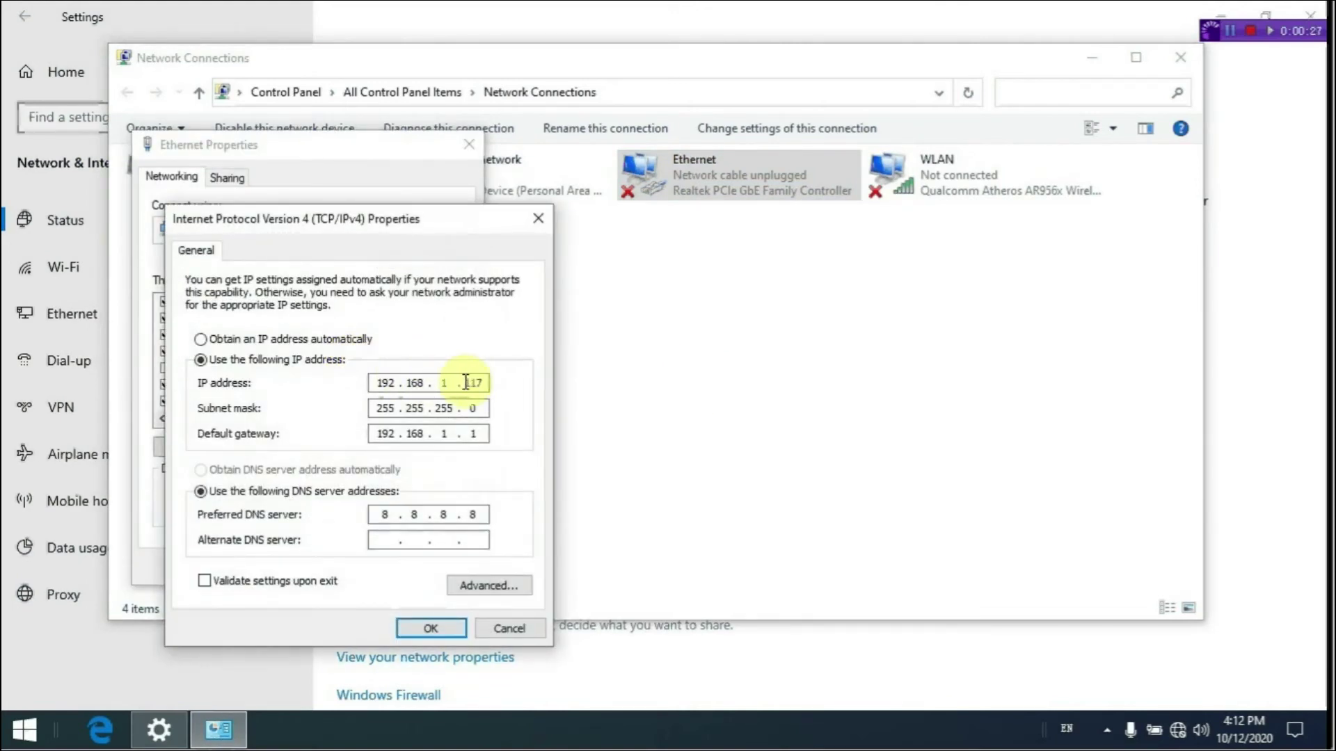
Step: Set the computer's IP address to 192.168.1.118, accept the Ethernet properties and close the network windows
{"action": "left_click_drag", "start_coordinate": [467, 382], "coordinate": [485, 383]}
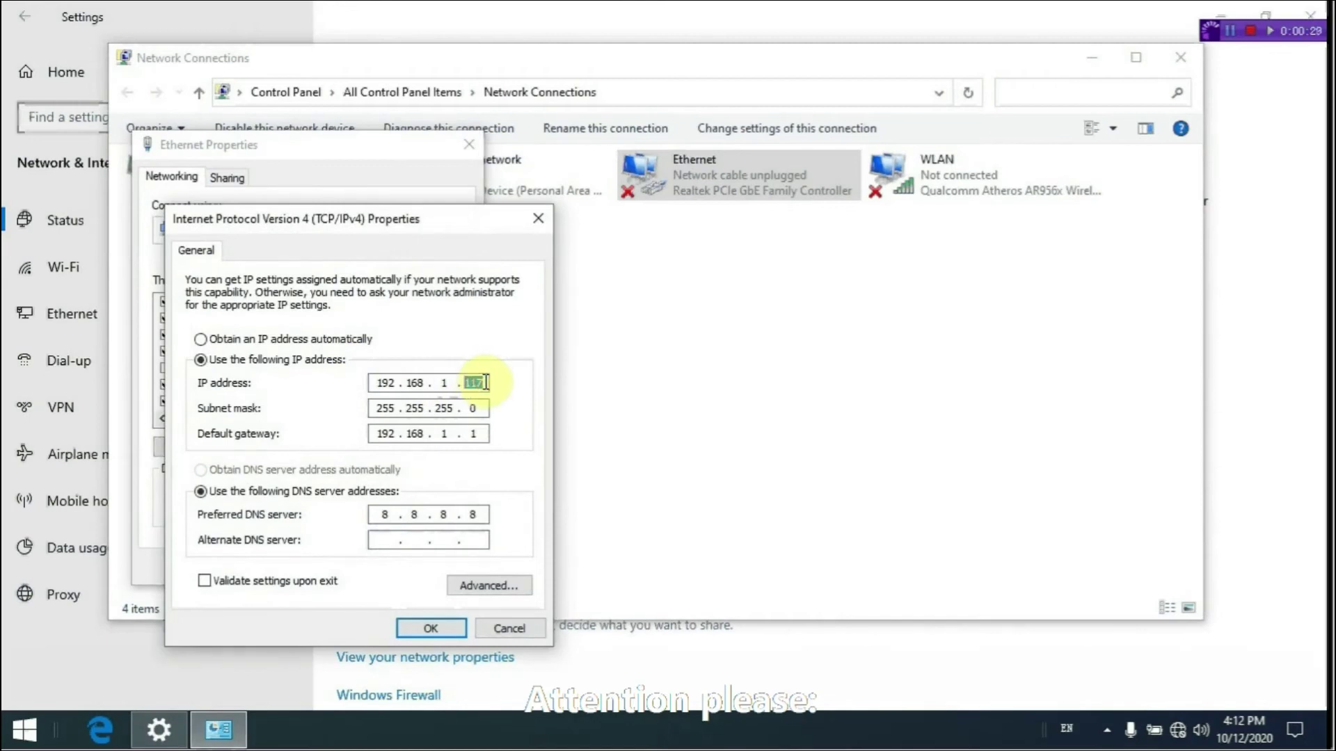
{"action": "type", "text": "118"}
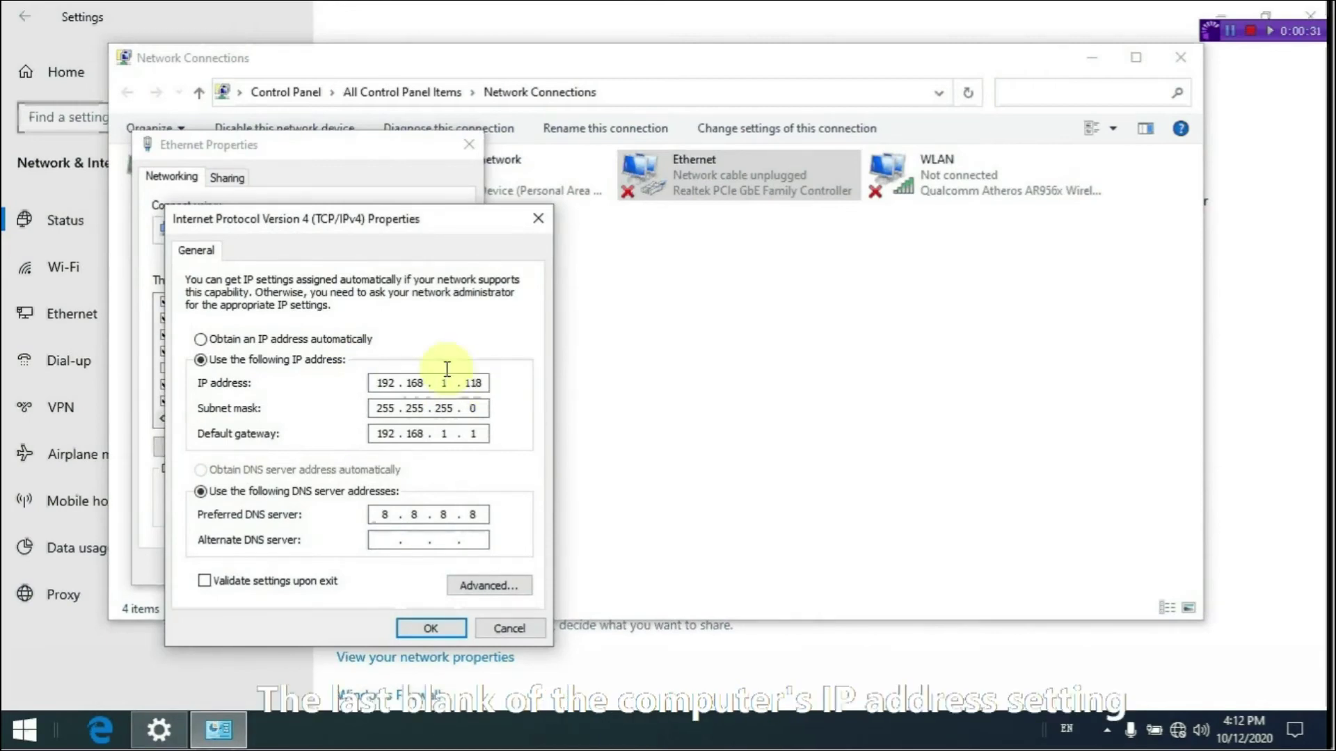
{"action": "double_click", "coordinate": [473, 383]}
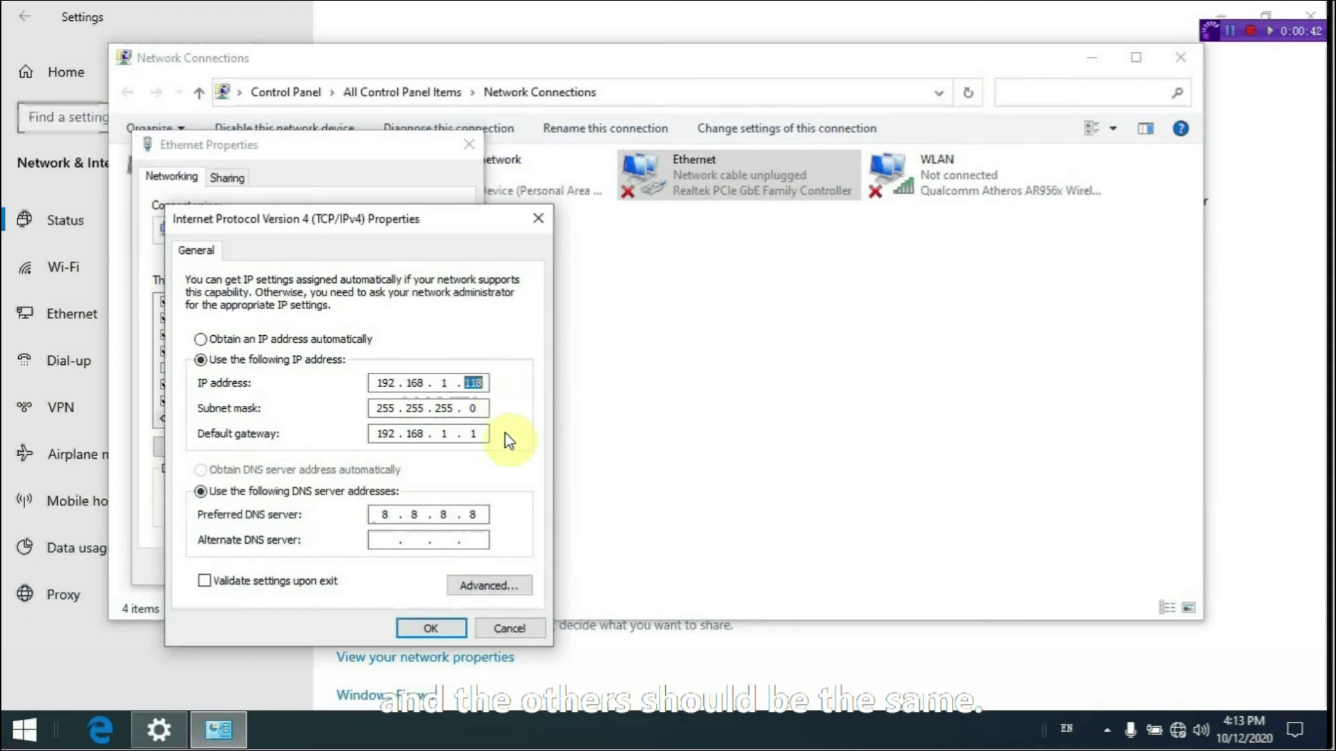
{"action": "left_click", "coordinate": [438, 629]}
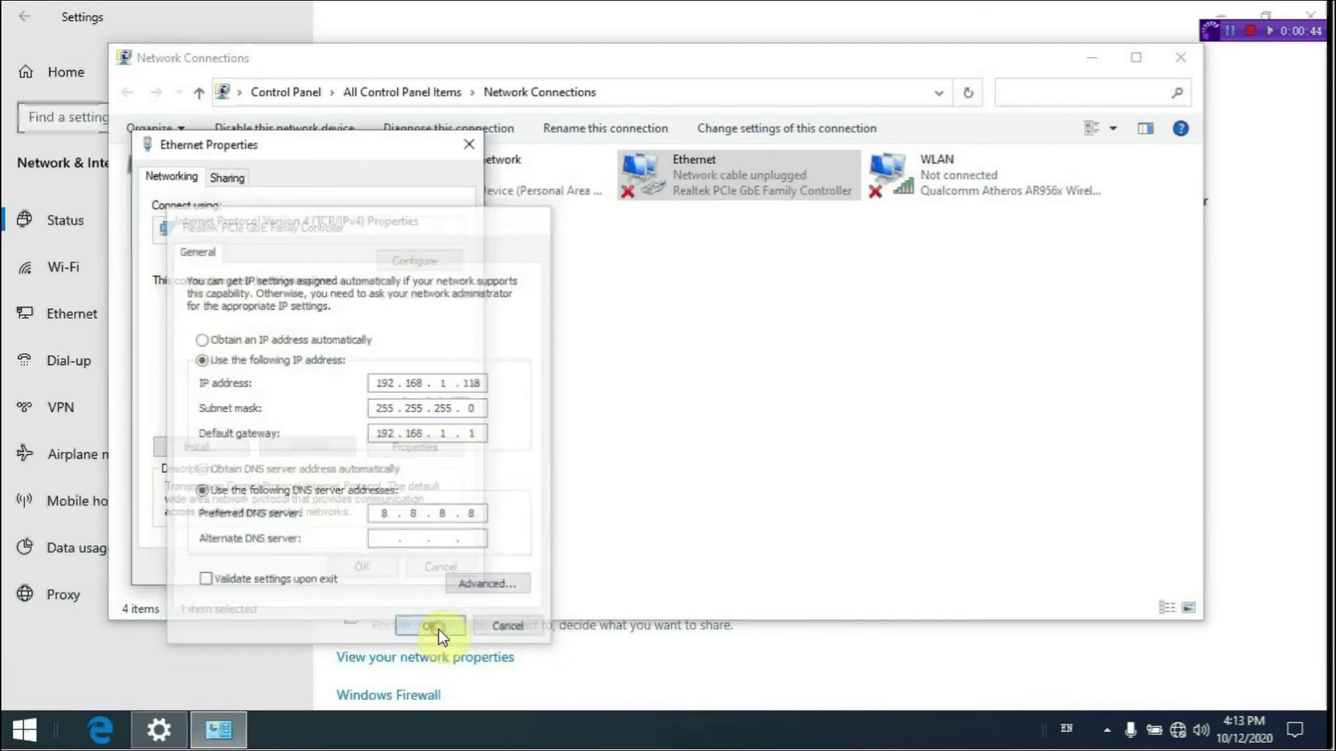
{"action": "left_click", "coordinate": [387, 567]}
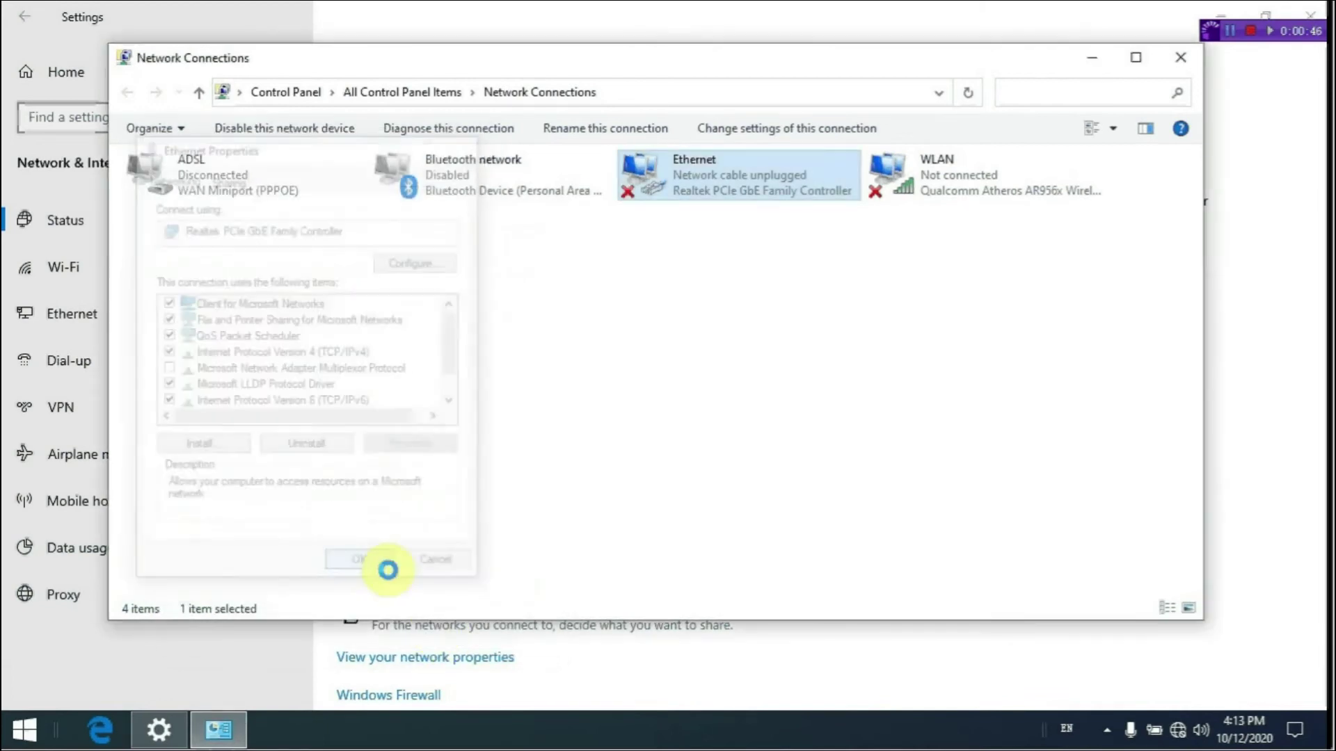
{"action": "left_click", "coordinate": [1182, 57]}
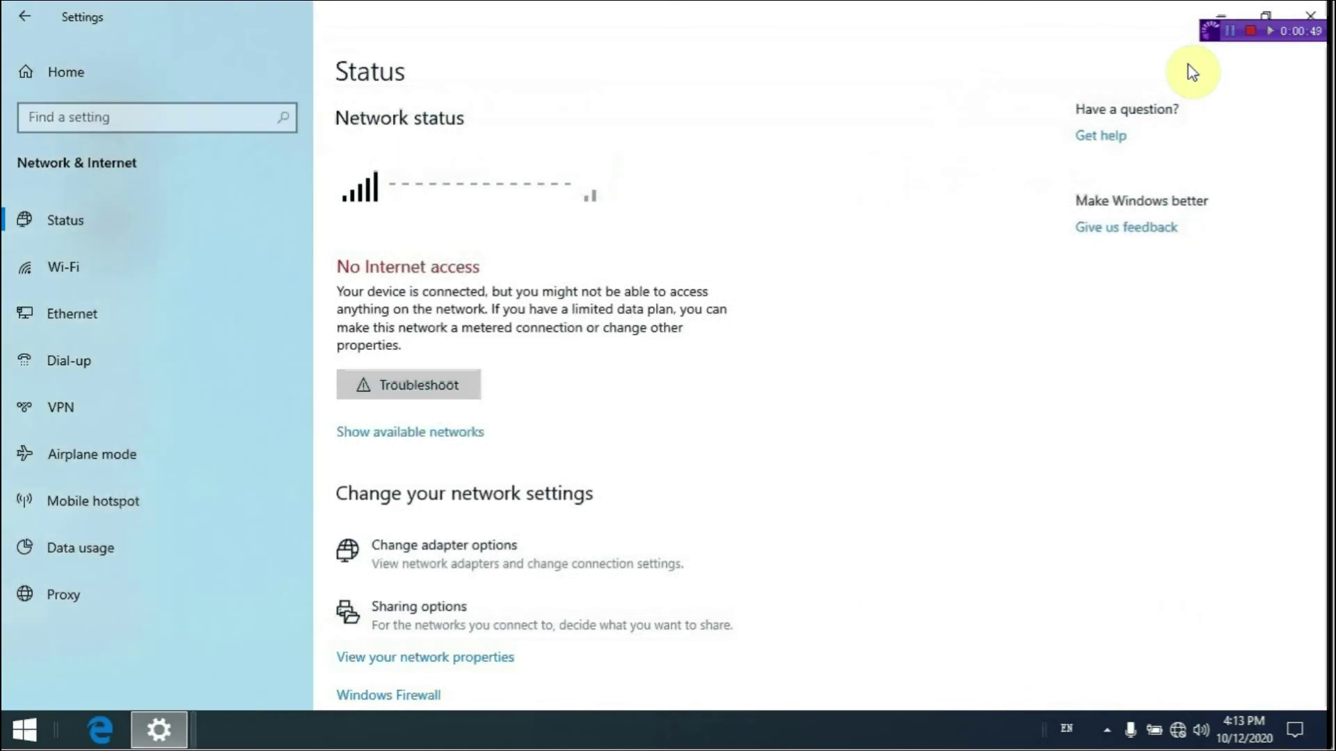
{"action": "left_click", "coordinate": [1306, 14]}
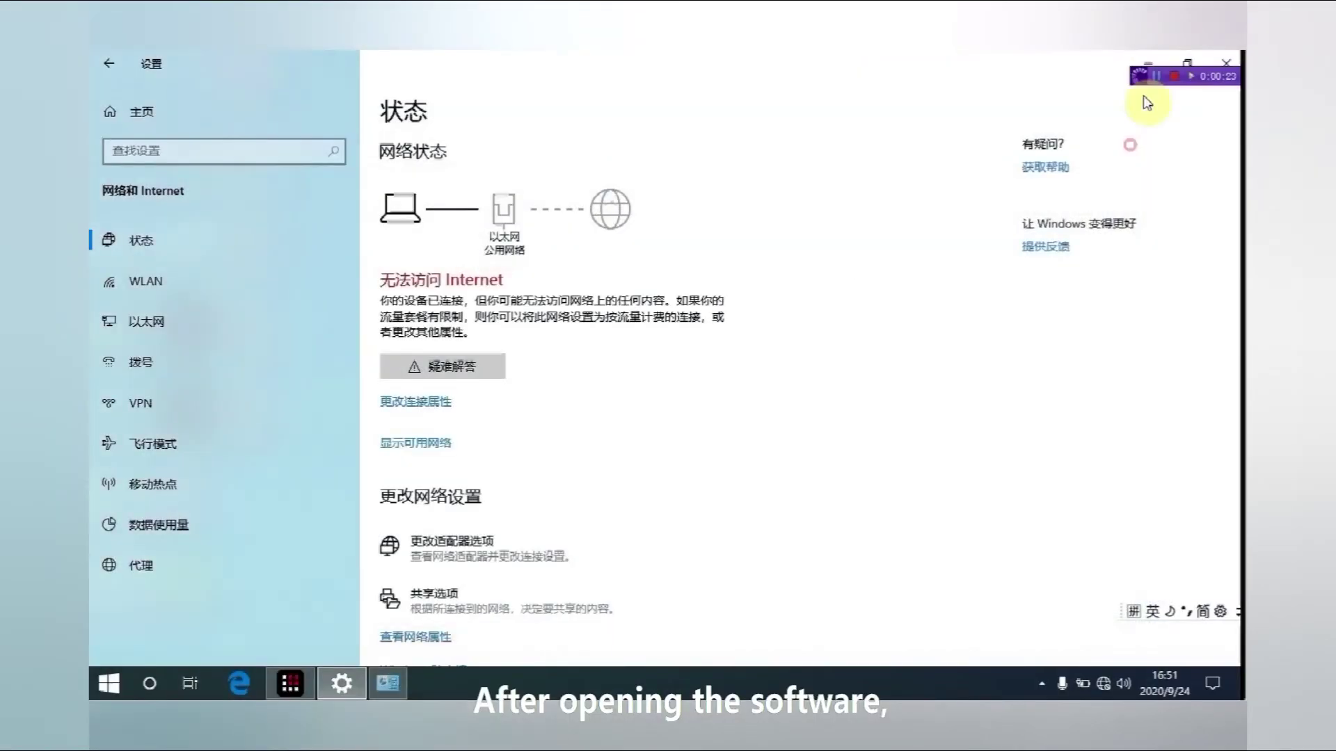
Step: Minimise the network settings window and switch to the OPTIMAL software
{"action": "left_click", "coordinate": [1142, 59]}
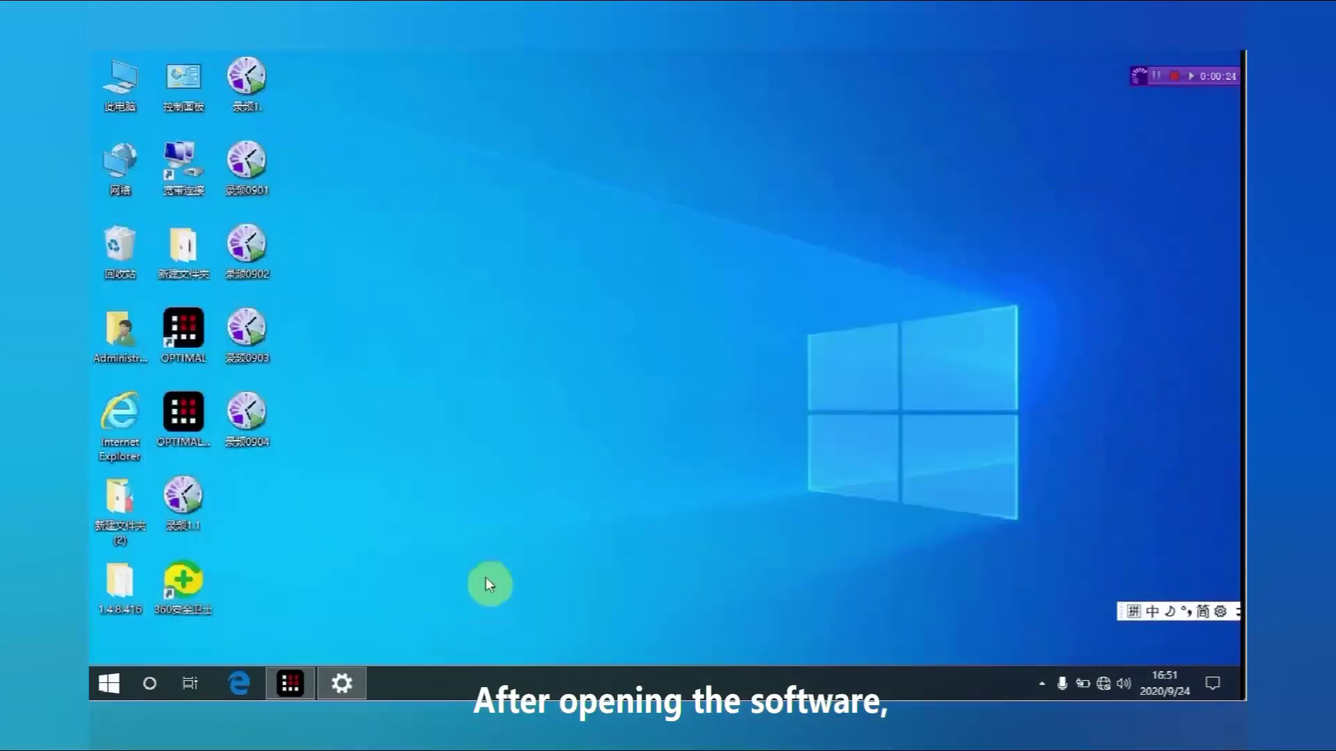
{"action": "left_click", "coordinate": [298, 685]}
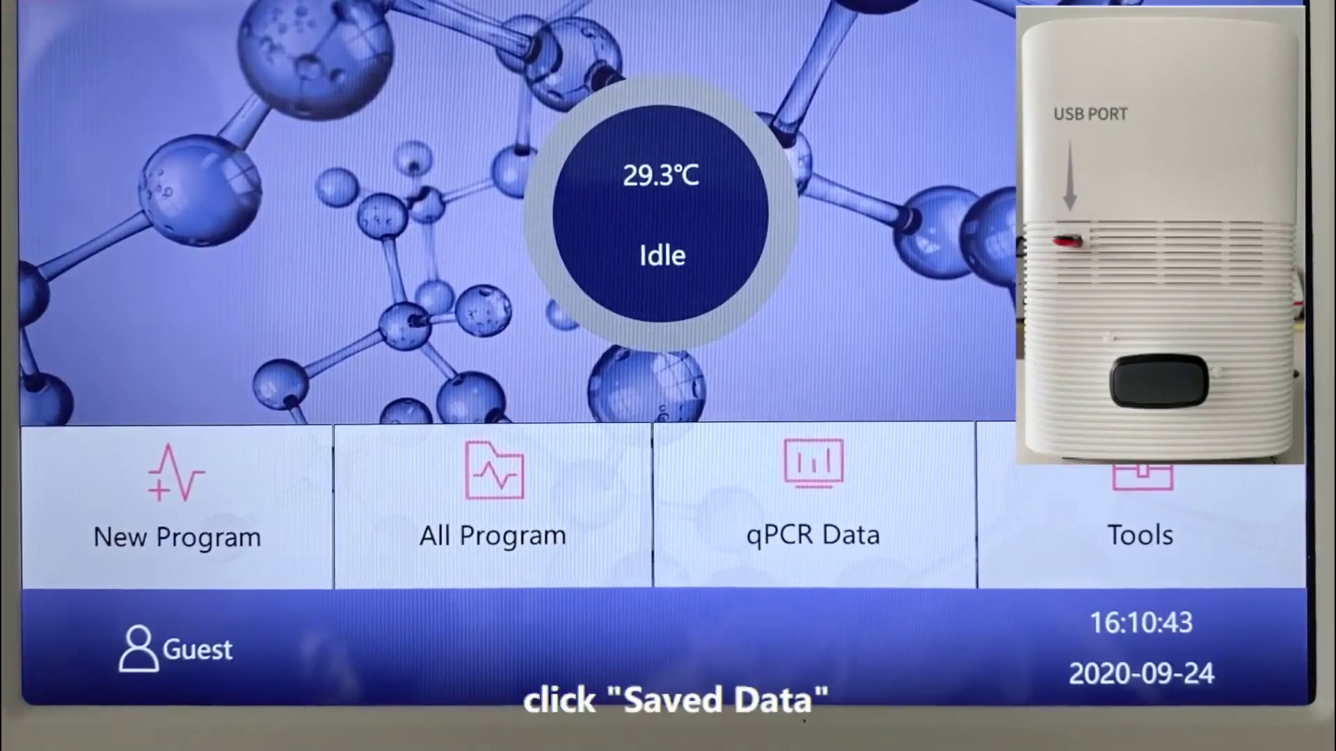
Step: On the instrument, export the saved qPCR data record D dated 2020-04-30 to the USB drive
{"action": "left_click", "coordinate": [824, 469]}
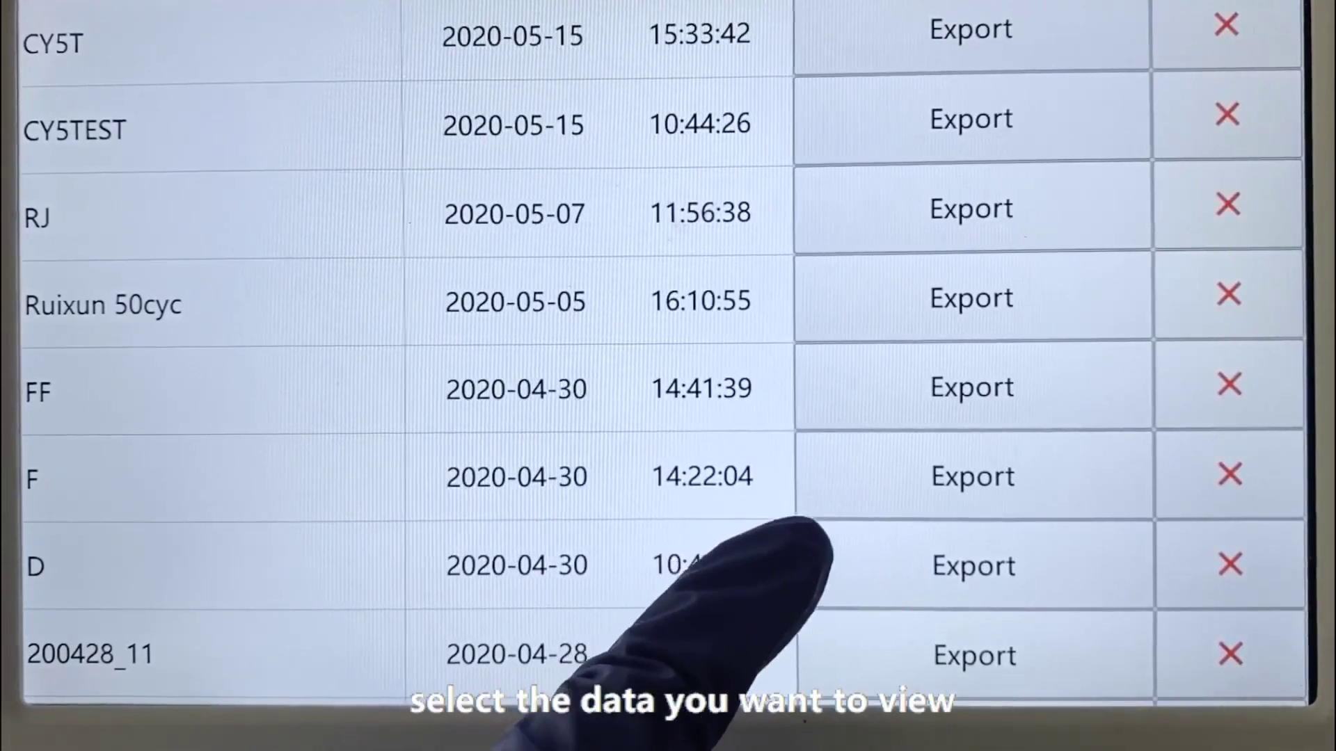
{"action": "left_click", "coordinate": [929, 541]}
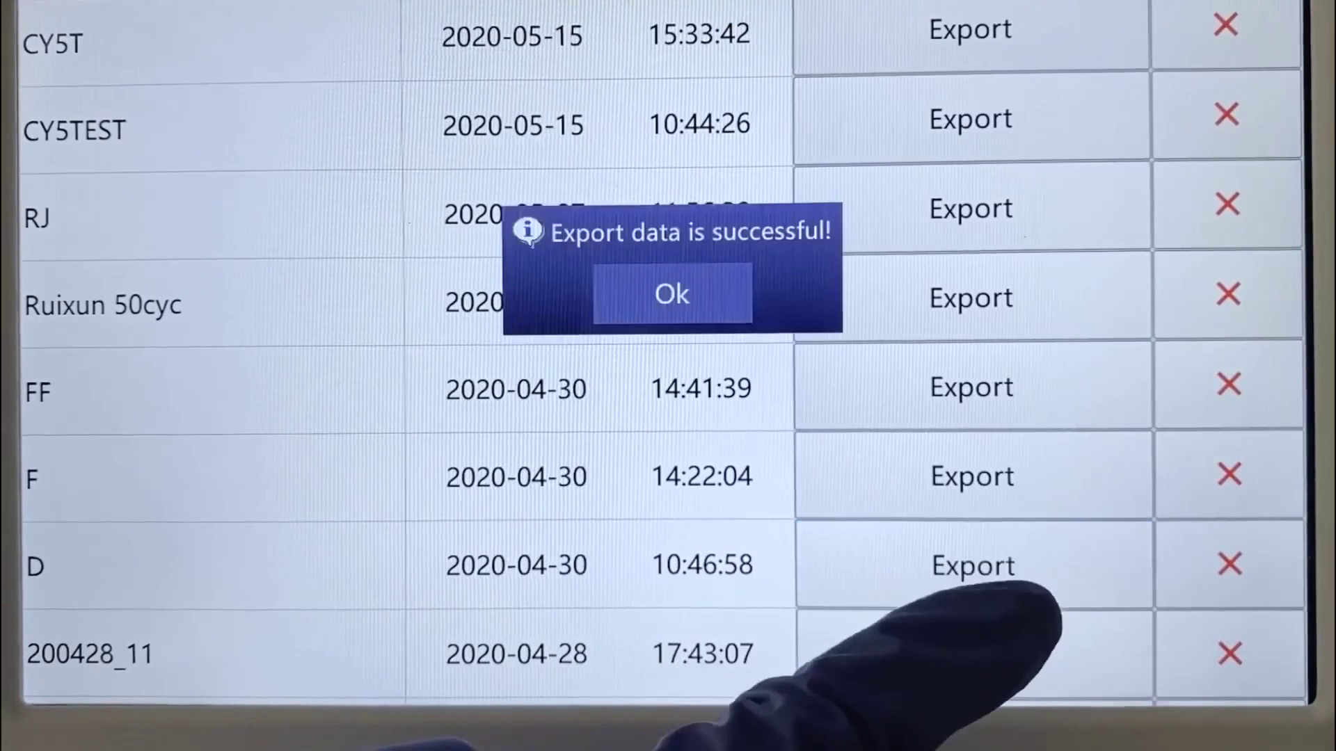